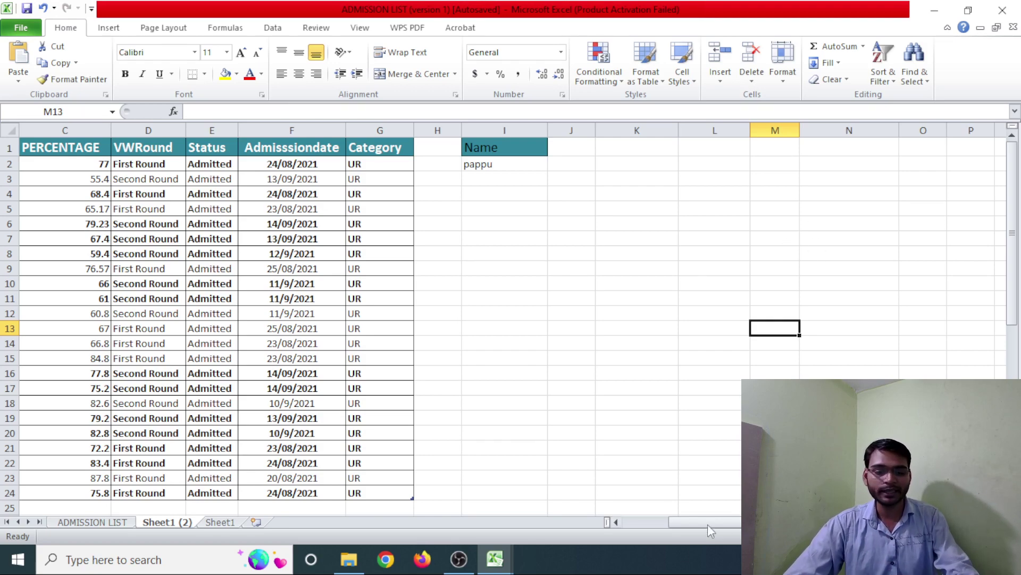
{"action": "left_click_drag", "start_coordinate": [719, 520], "coordinate": [591, 524]}
{"action": "left_click", "coordinate": [437, 356]}
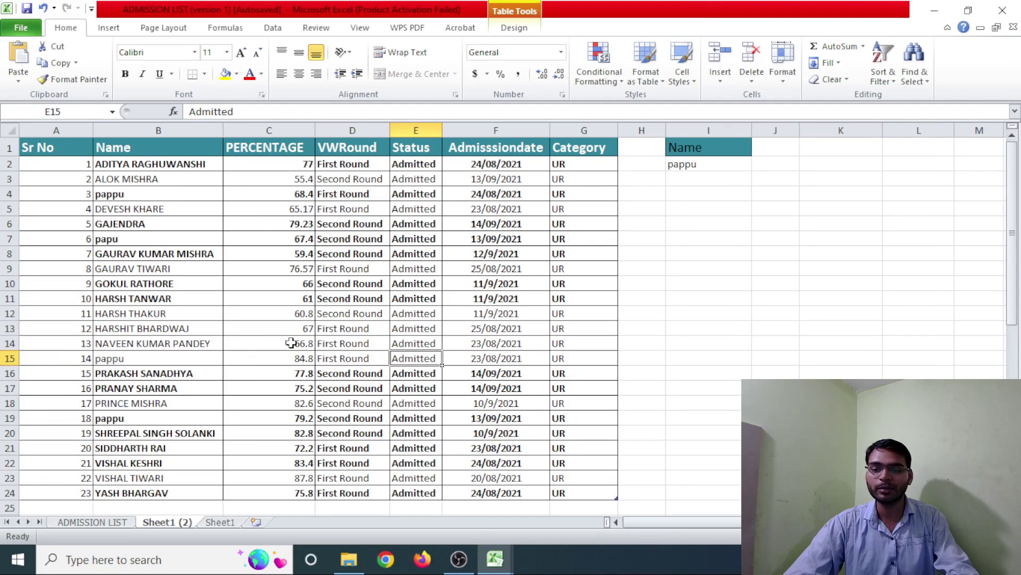
{"action": "left_click", "coordinate": [140, 315]}
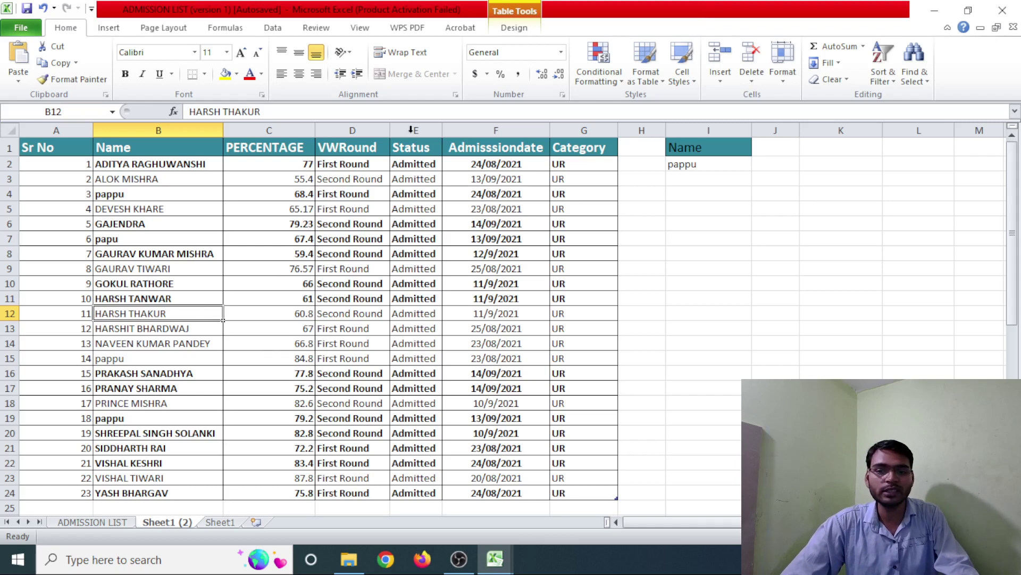
{"action": "left_click", "coordinate": [374, 329]}
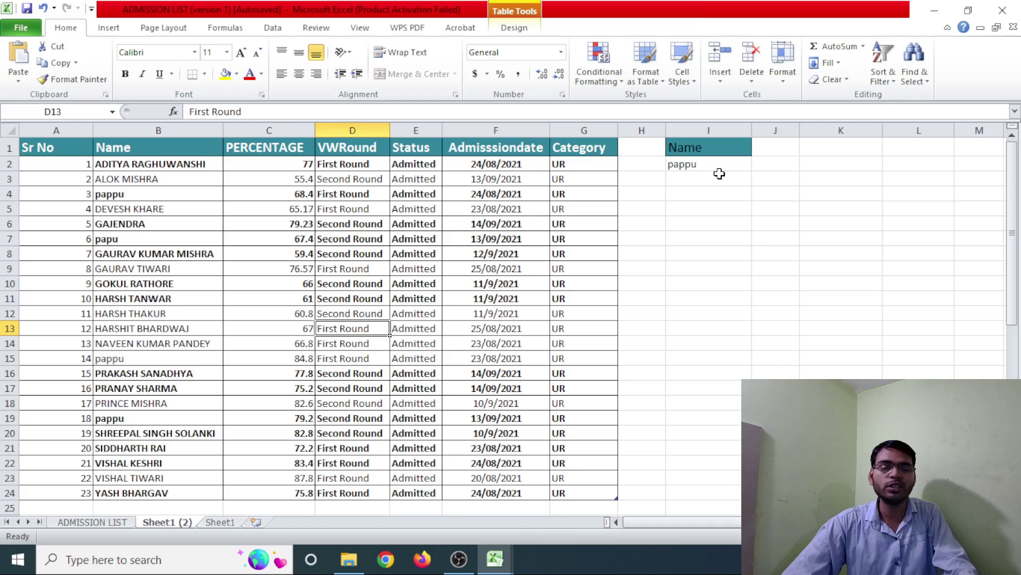
{"action": "left_click", "coordinate": [724, 152]}
{"action": "left_click", "coordinate": [722, 165]}
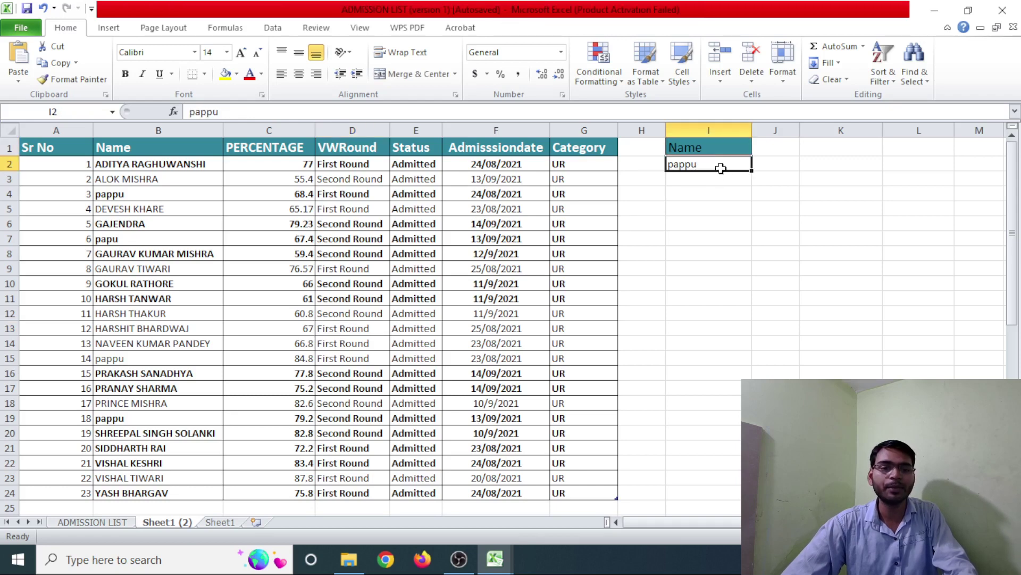
{"action": "left_click", "coordinate": [722, 151]}
{"action": "left_click", "coordinate": [723, 165]}
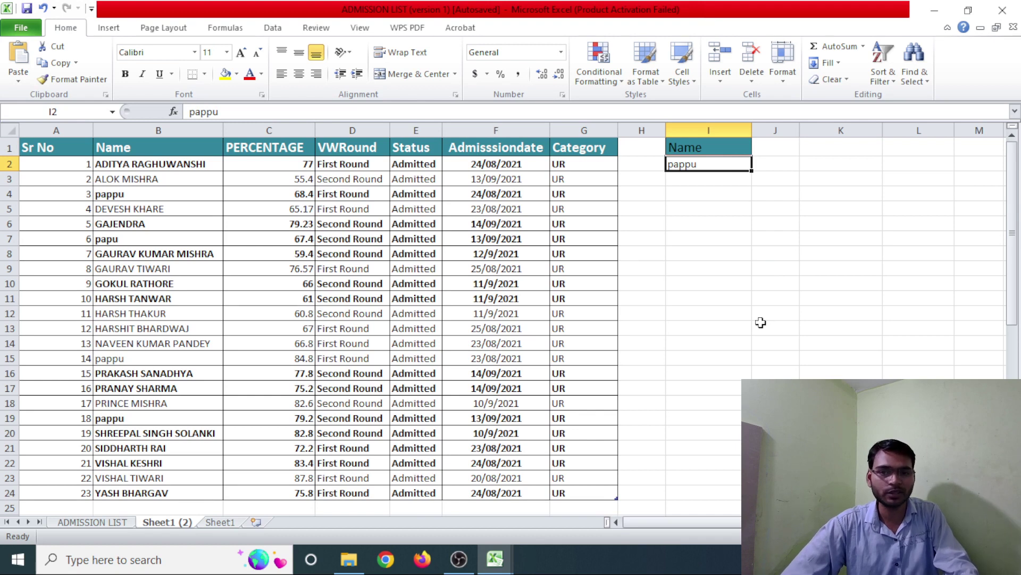
{"action": "left_click", "coordinate": [345, 254]}
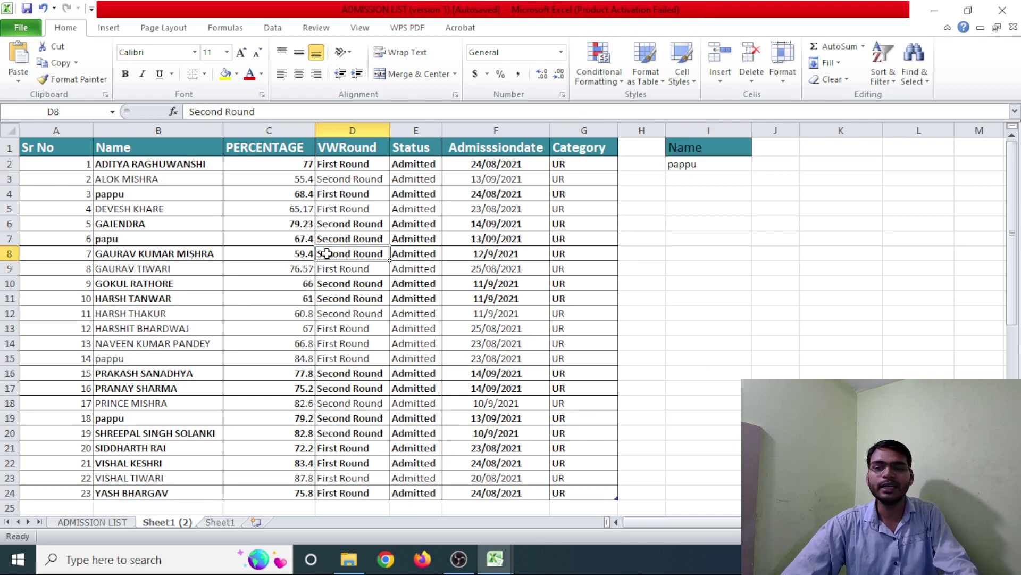
Open the Advanced Filter dialog from the Data tab and move it away from the table
{"action": "left_click", "coordinate": [272, 27]}
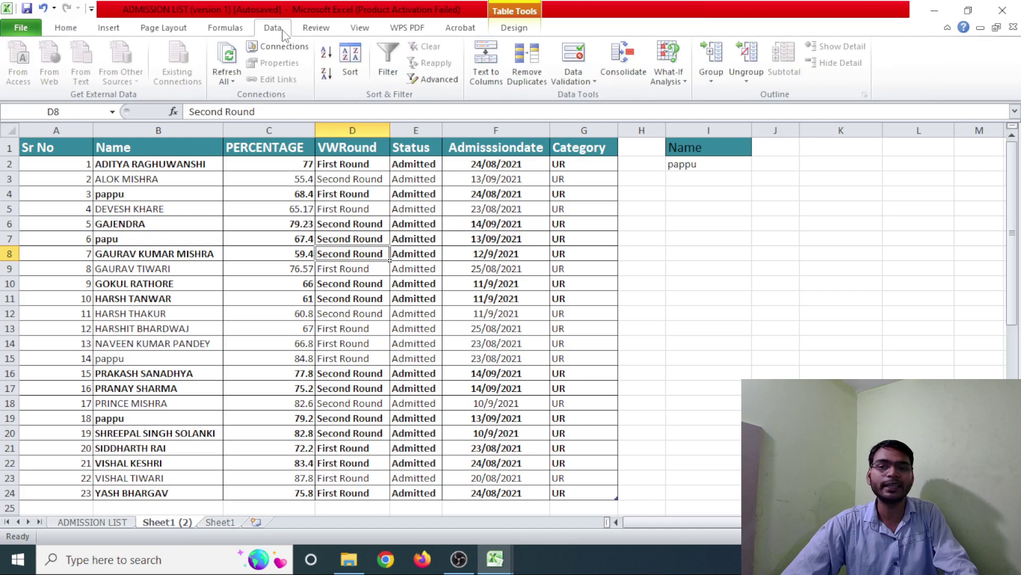
{"action": "left_click", "coordinate": [67, 31]}
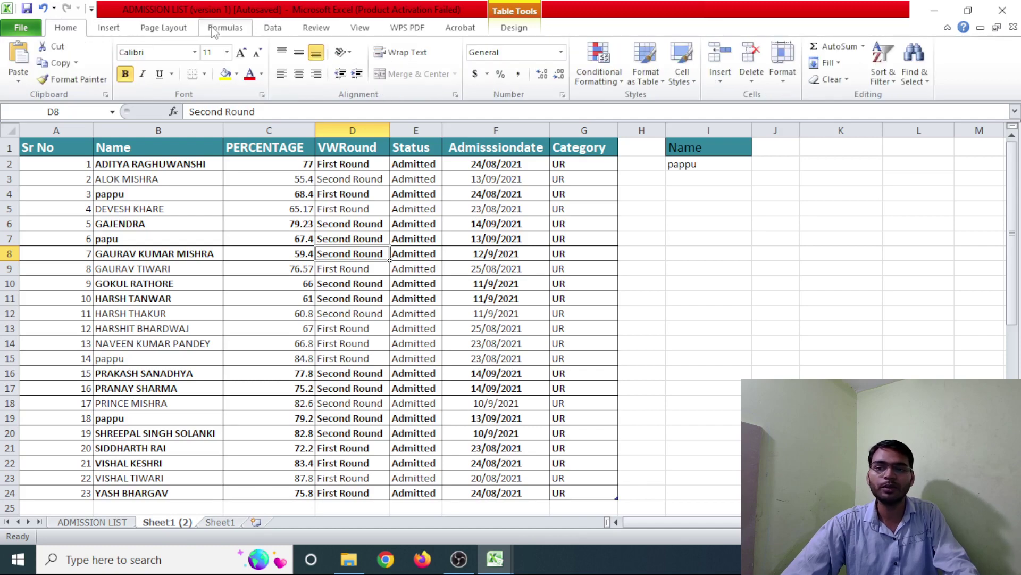
{"action": "left_click", "coordinate": [273, 29]}
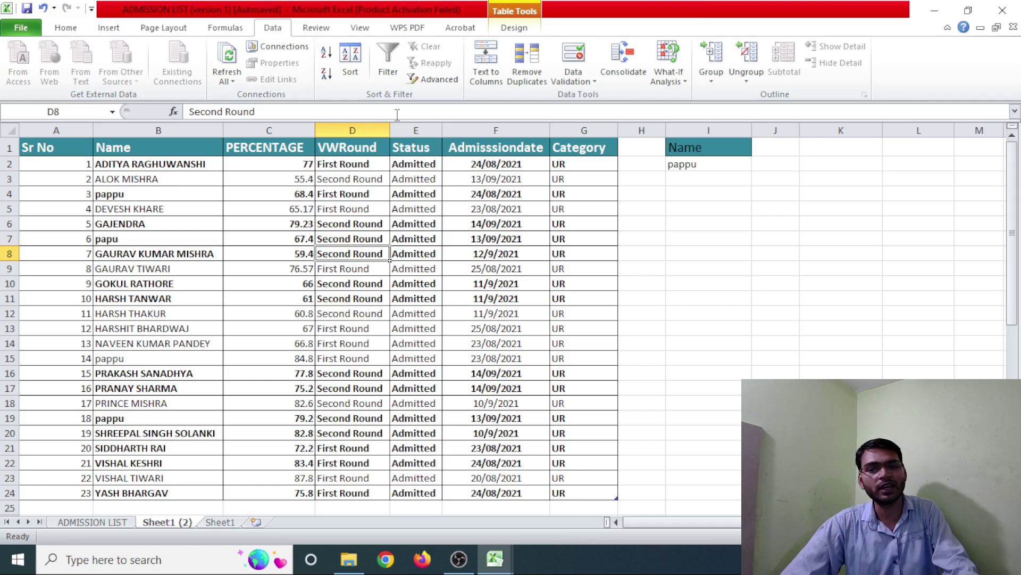
{"action": "left_click", "coordinate": [436, 81]}
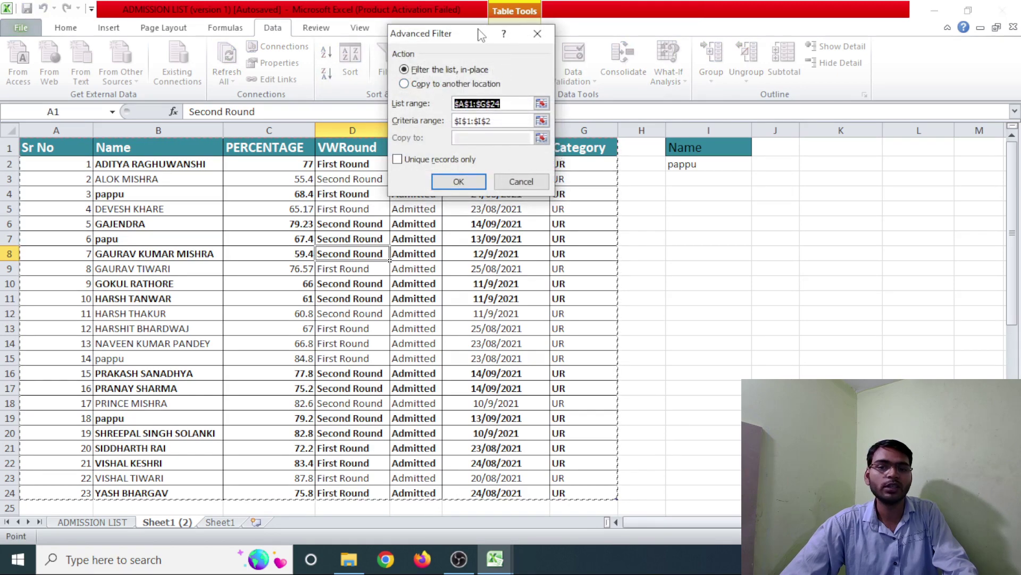
{"action": "mouse_move", "coordinate": [480, 34]}
{"action": "left_mouse_down"}
{"action": "mouse_move", "coordinate": [518, 121]}
{"action": "mouse_move", "coordinate": [614, 101]}
{"action": "mouse_move", "coordinate": [653, 78]}
{"action": "left_mouse_up"}
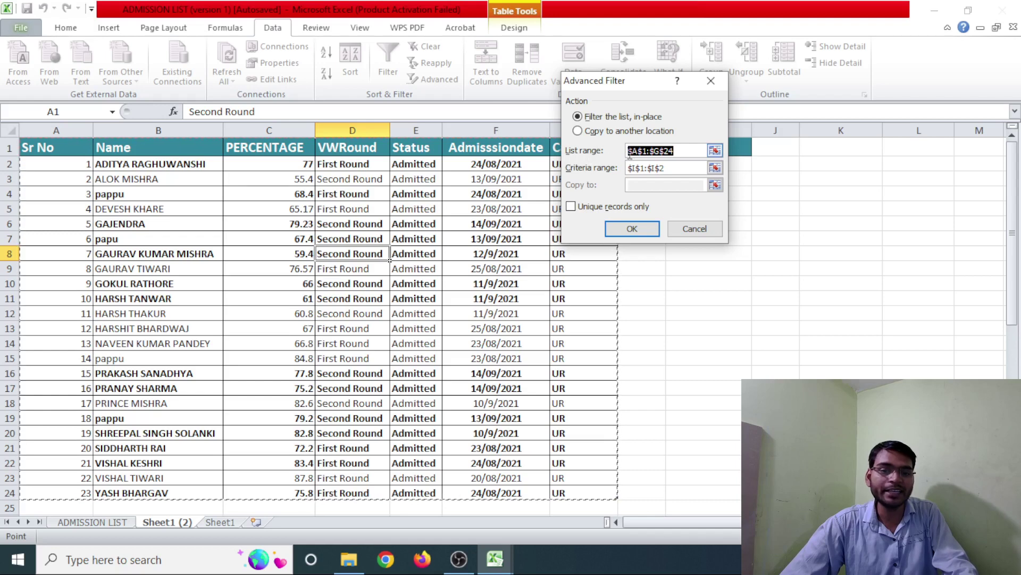
{"action": "left_click", "coordinate": [684, 151]}
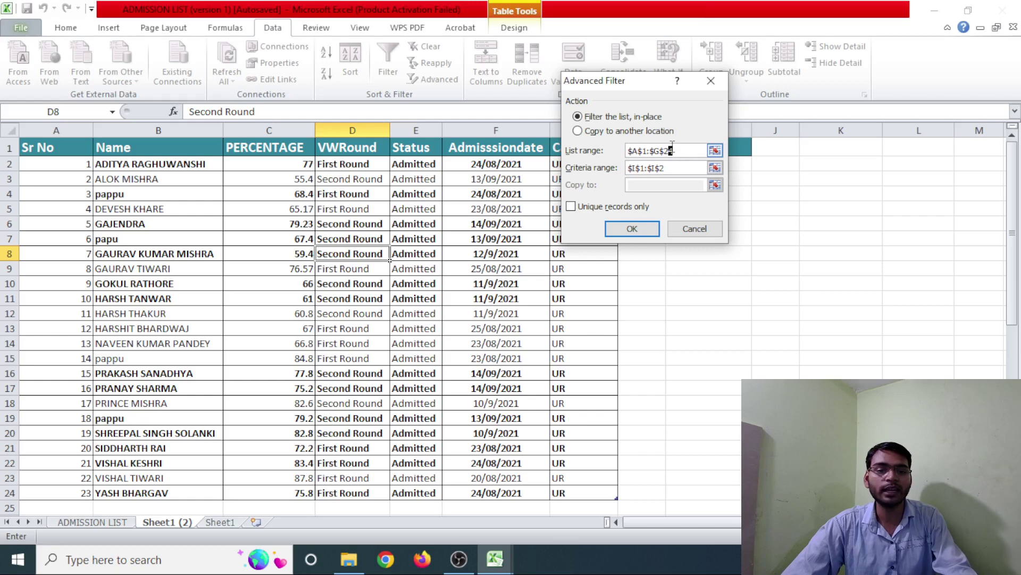
Replace the list range with the whole admission table so it reads Table1[#All]
{"action": "left_click_drag", "start_coordinate": [673, 151], "coordinate": [626, 153]}
{"action": "key", "text": "BackSpace"}
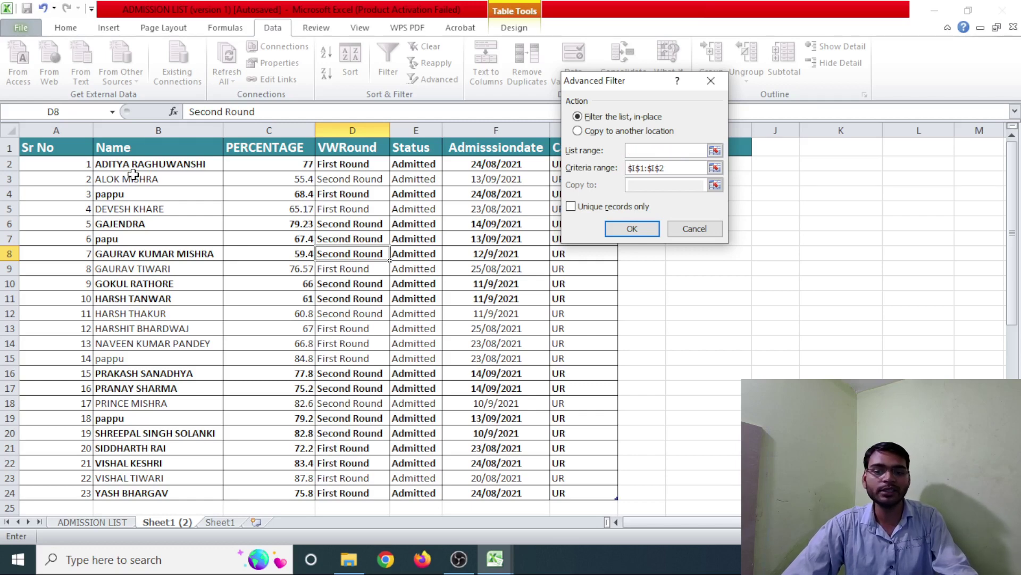
{"action": "mouse_move", "coordinate": [75, 153]}
{"action": "left_mouse_down"}
{"action": "mouse_move", "coordinate": [362, 261]}
{"action": "mouse_move", "coordinate": [597, 488]}
{"action": "left_mouse_up"}
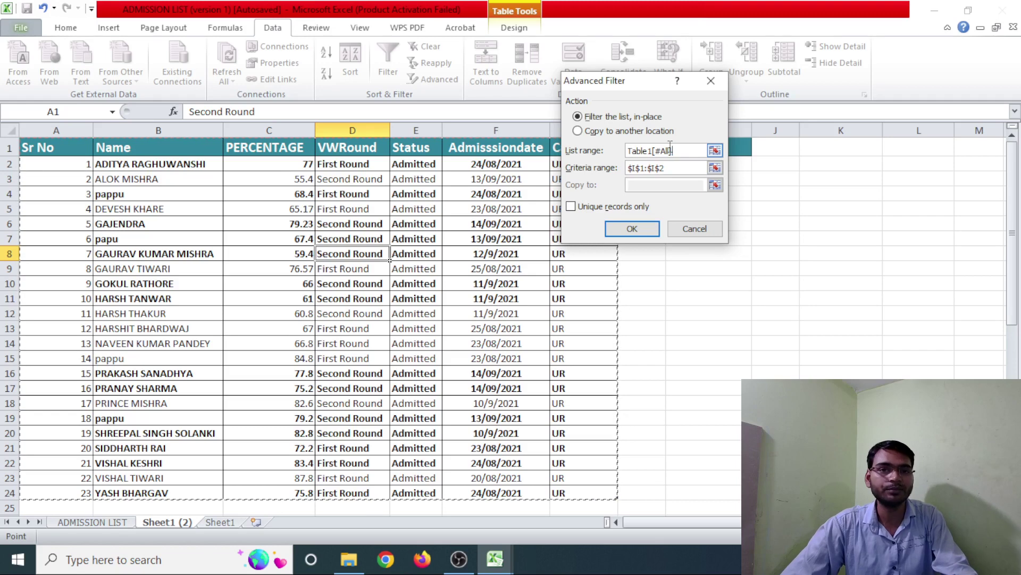
{"action": "left_click_drag", "start_coordinate": [643, 82], "coordinate": [575, 75]}
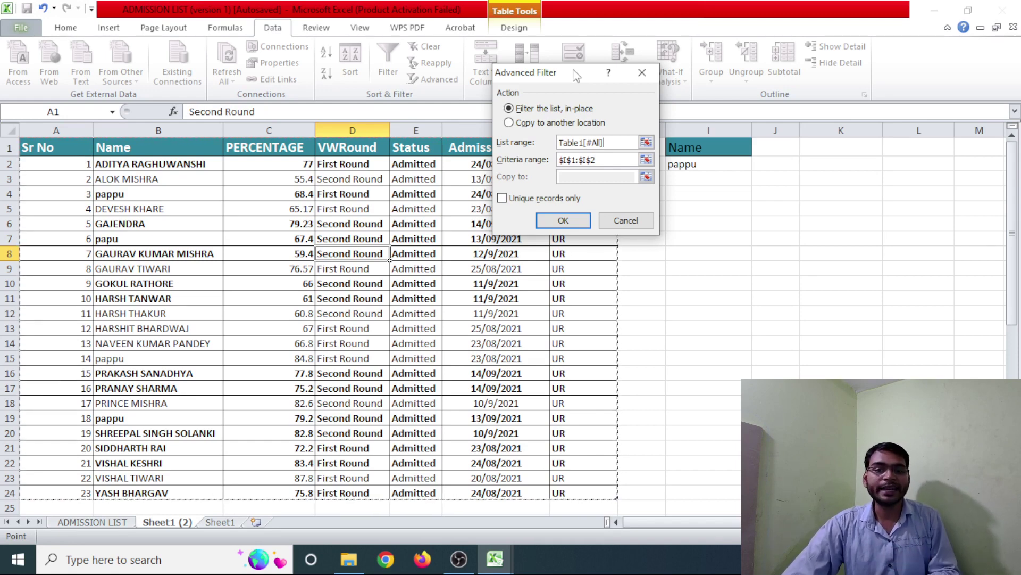
{"action": "left_click_drag", "start_coordinate": [576, 74], "coordinate": [464, 78]}
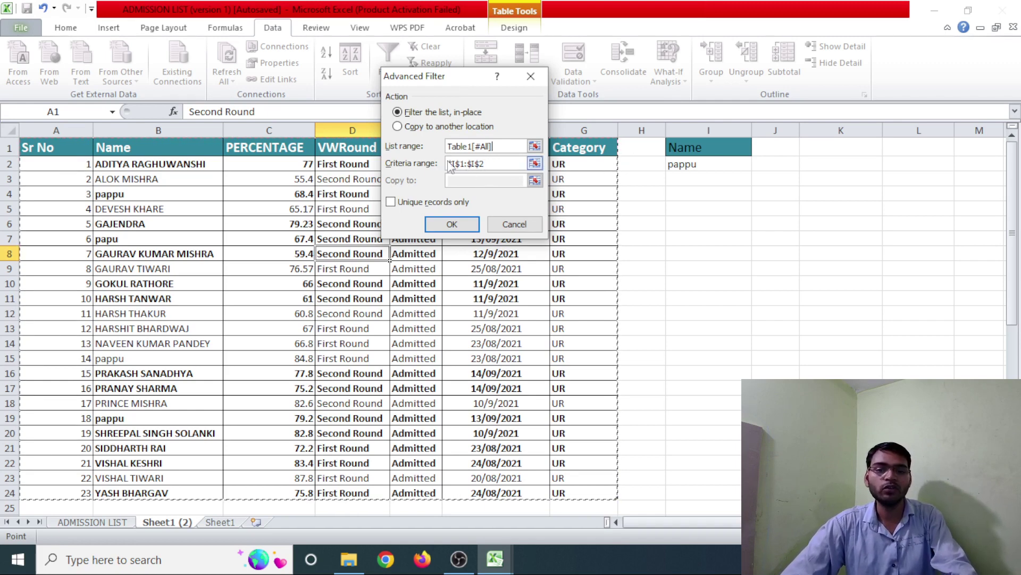
Clear the old criteria range and select the Name and pappu cells I1:I2
{"action": "left_click", "coordinate": [492, 165]}
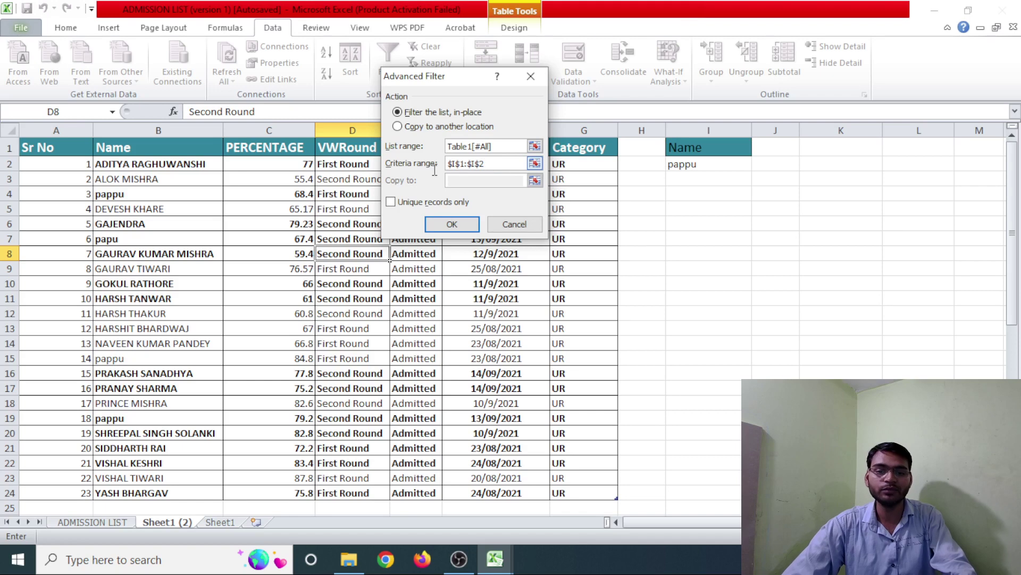
{"action": "left_click_drag", "start_coordinate": [487, 164], "coordinate": [447, 164]}
{"action": "key", "text": "BackSpace"}
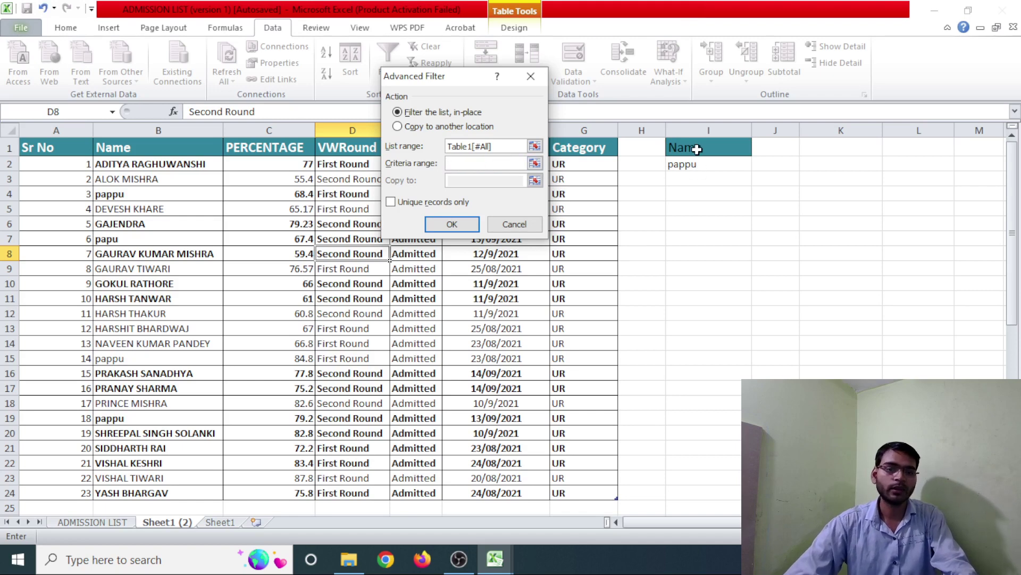
{"action": "left_click_drag", "start_coordinate": [691, 147], "coordinate": [692, 178]}
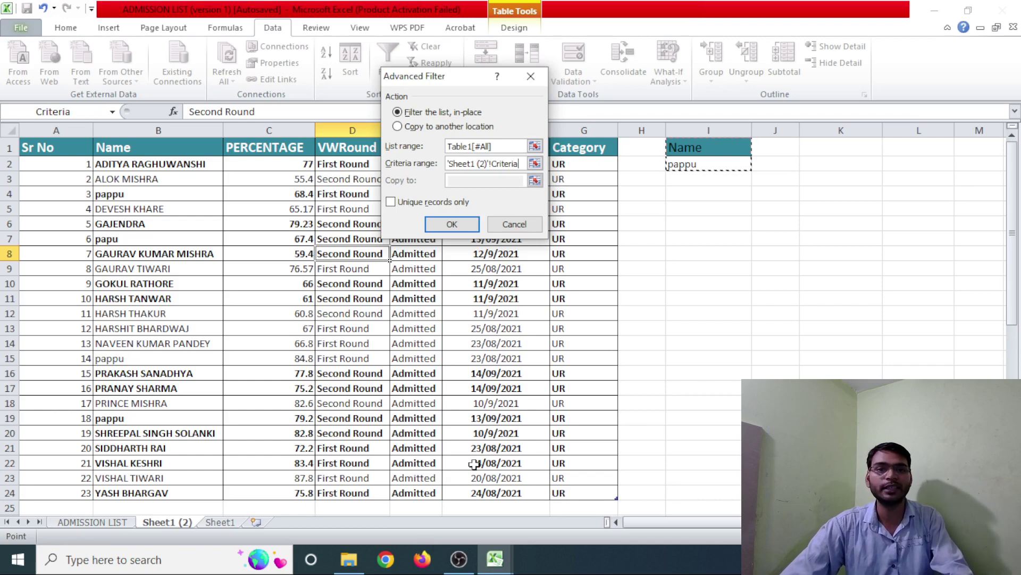
{"action": "scroll", "coordinate": [474, 464], "scroll_direction": "down", "scroll_amount": 1}
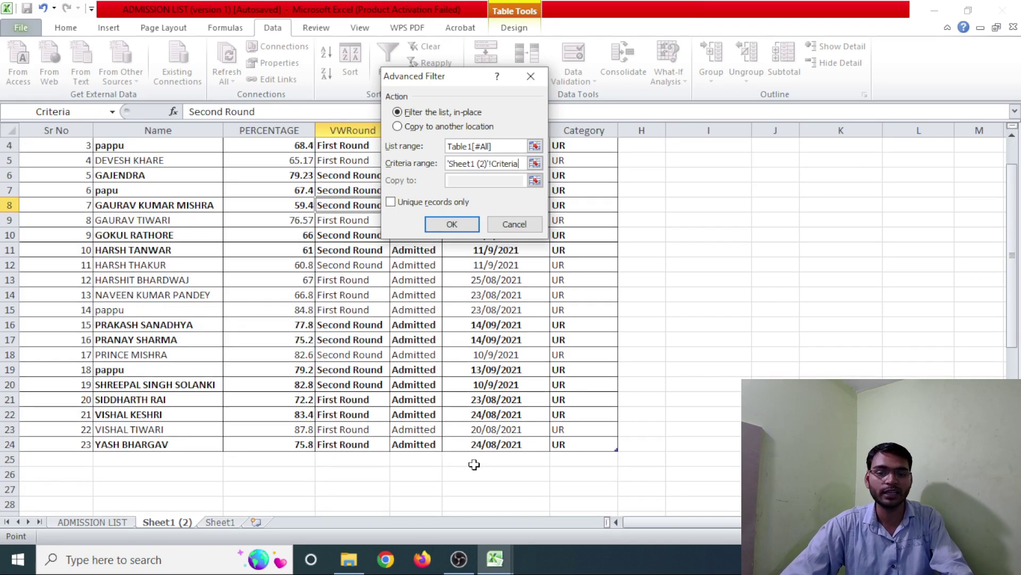
{"action": "left_click", "coordinate": [734, 464]}
{"action": "scroll", "coordinate": [734, 461], "scroll_direction": "up", "scroll_amount": 1}
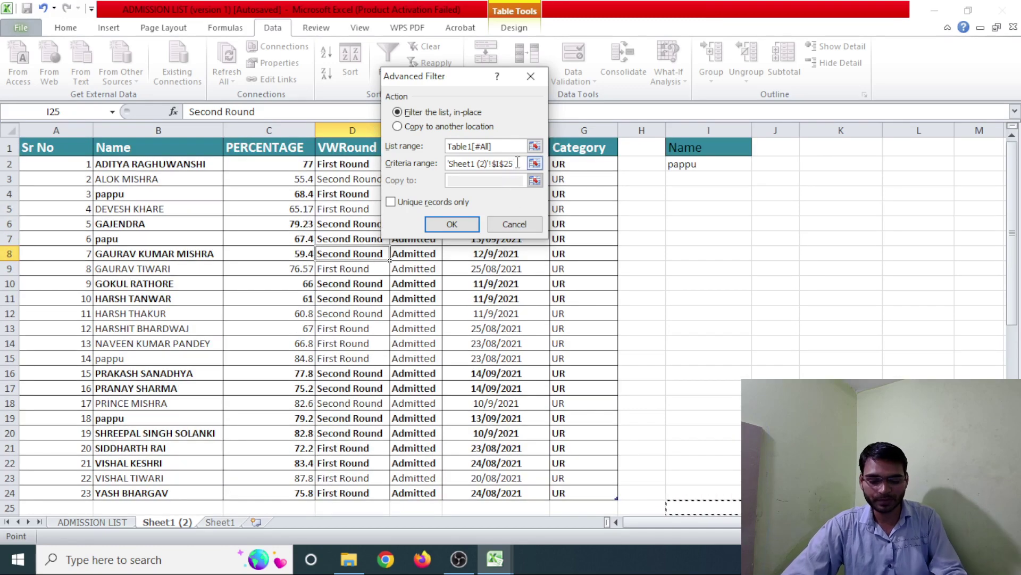
Reselect I1:I2 so the criteria range reads 'Sheet1 (2)'!Criteria
{"action": "key", "text": "BackSpace"}
{"action": "key", "text": "BackSpace"}
{"action": "key", "text": "BackSpace"}
{"action": "key", "text": "BackSpace"}
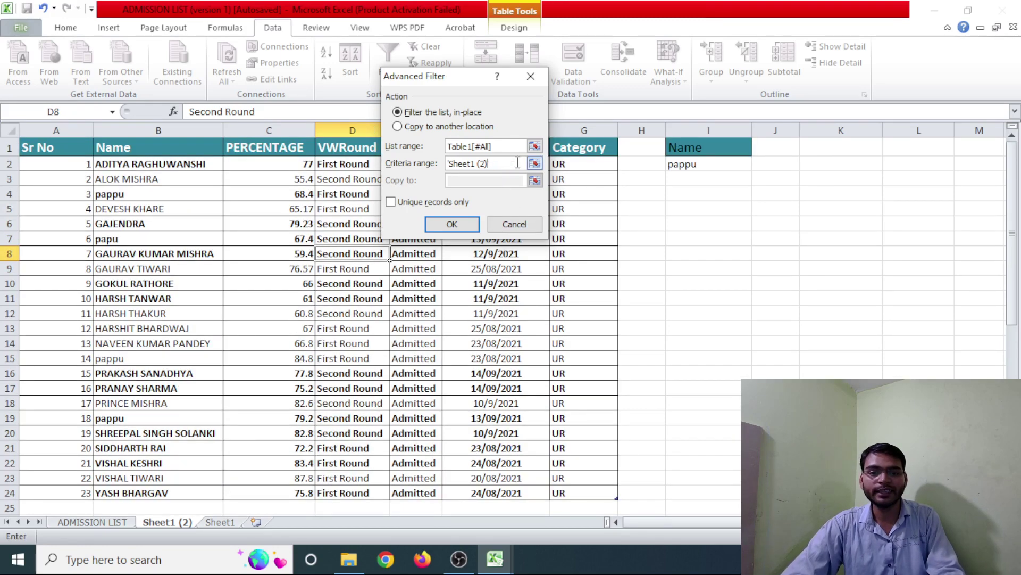
{"action": "key", "text": "BackSpace"}
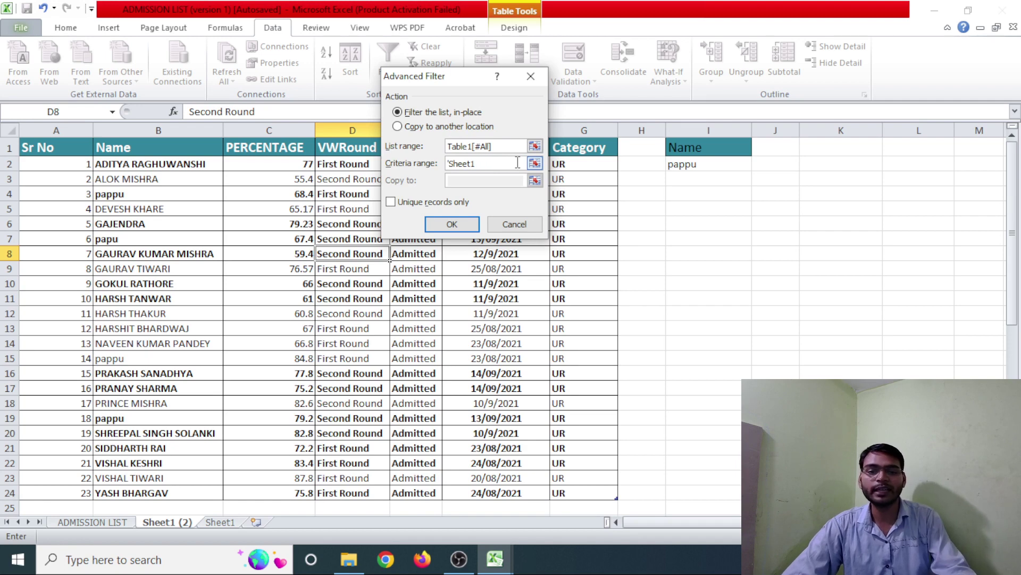
{"action": "left_click_drag", "start_coordinate": [476, 164], "coordinate": [444, 163]}
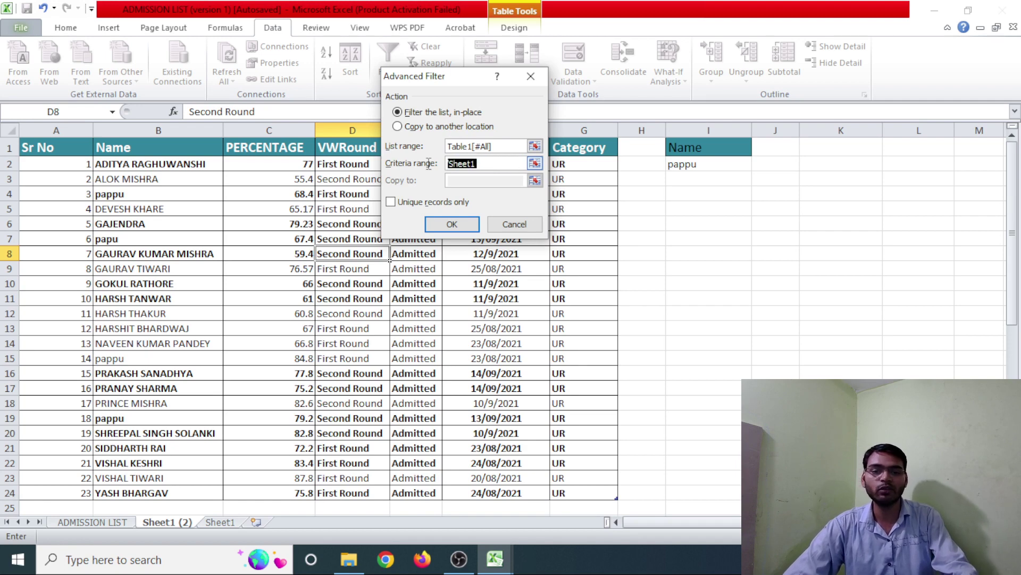
{"action": "key", "text": "BackSpace"}
{"action": "left_click_drag", "start_coordinate": [684, 148], "coordinate": [691, 165]}
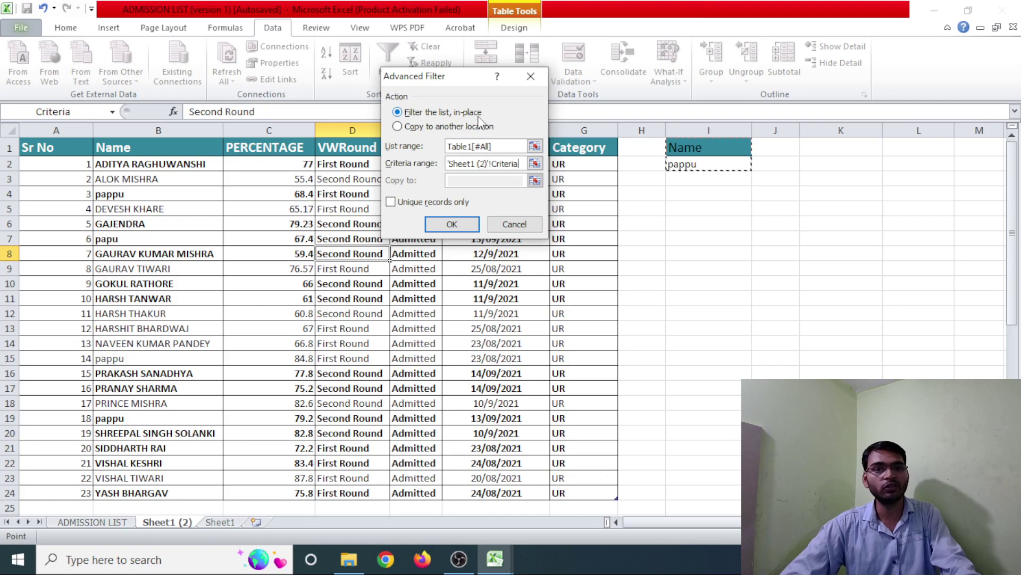
Choose Copy to another location with destination cell I25
{"action": "left_click", "coordinate": [412, 128]}
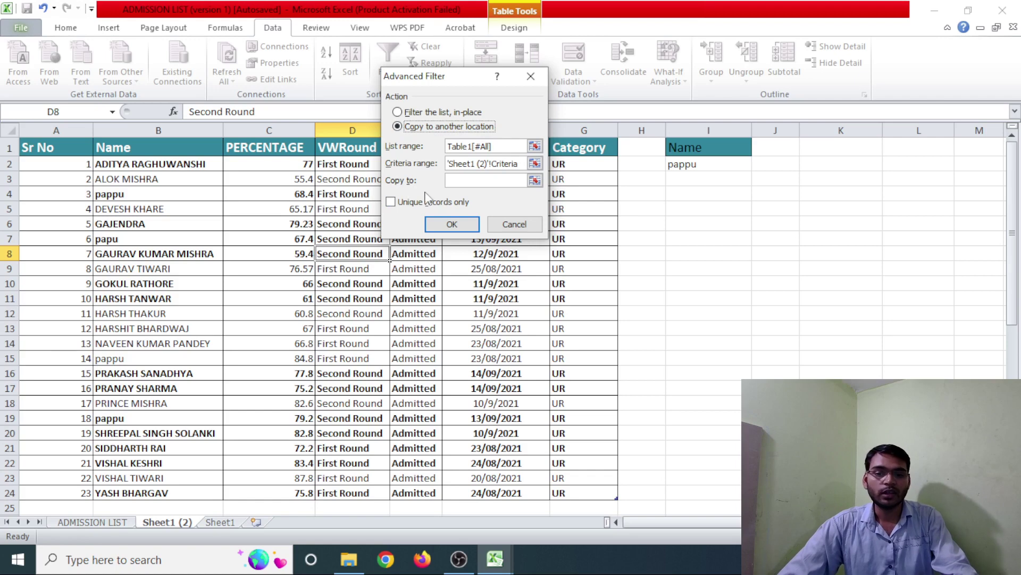
{"action": "left_click", "coordinate": [465, 181]}
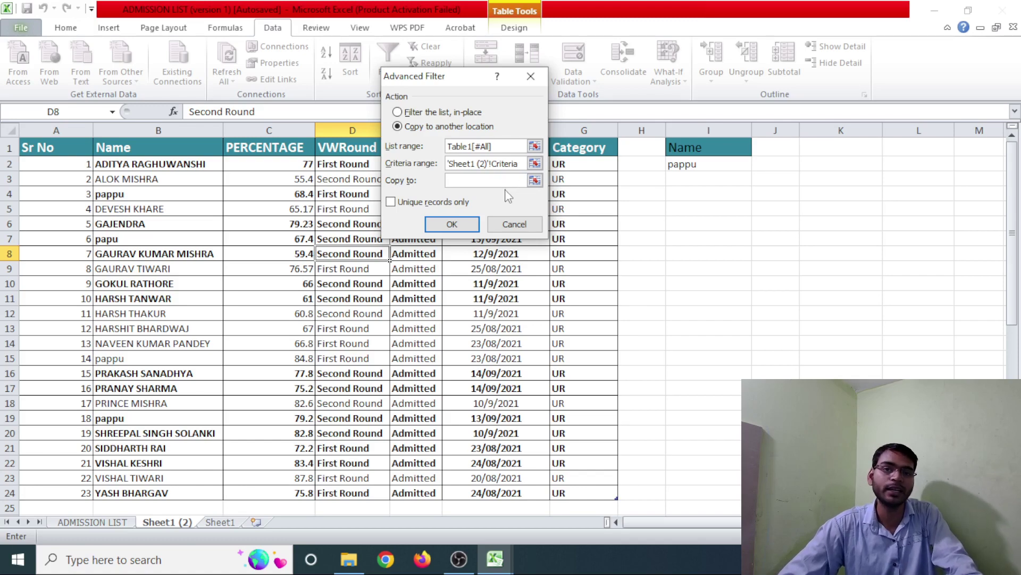
{"action": "scroll", "coordinate": [739, 432], "scroll_direction": "down", "scroll_amount": 1}
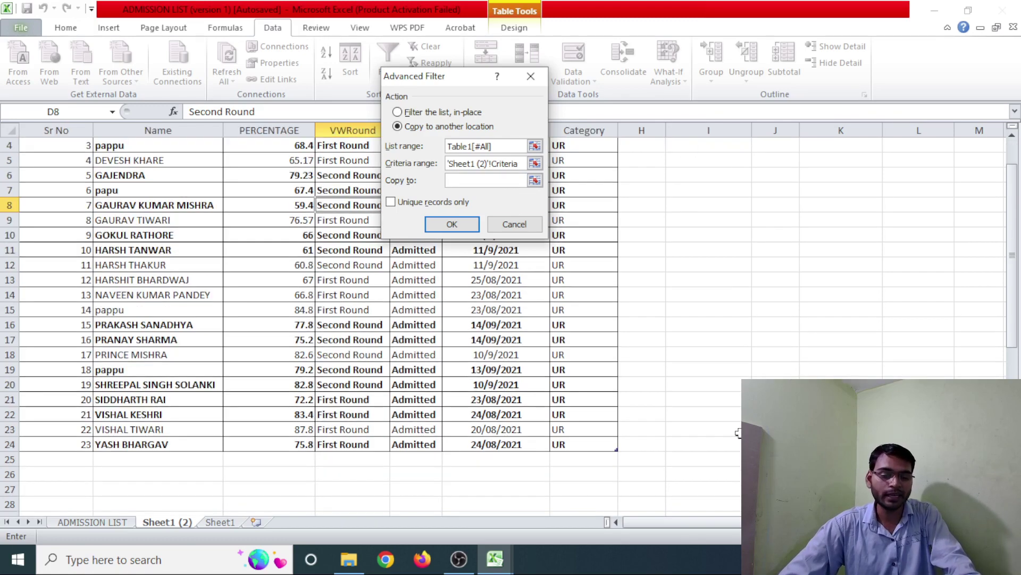
{"action": "left_click", "coordinate": [691, 463]}
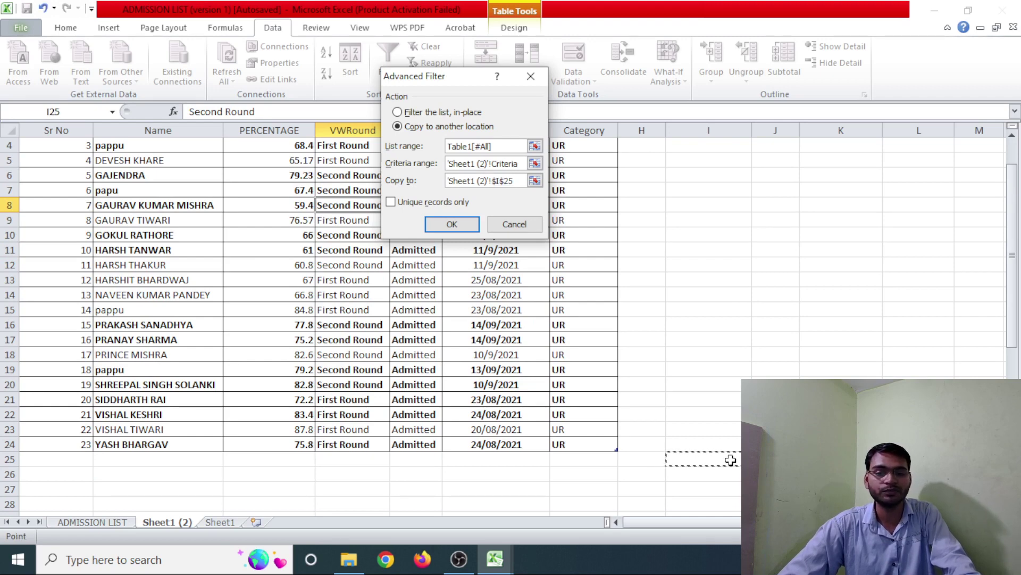
Run the filter and inspect the headers and three pappu rows copied to I25
{"action": "left_click", "coordinate": [452, 225]}
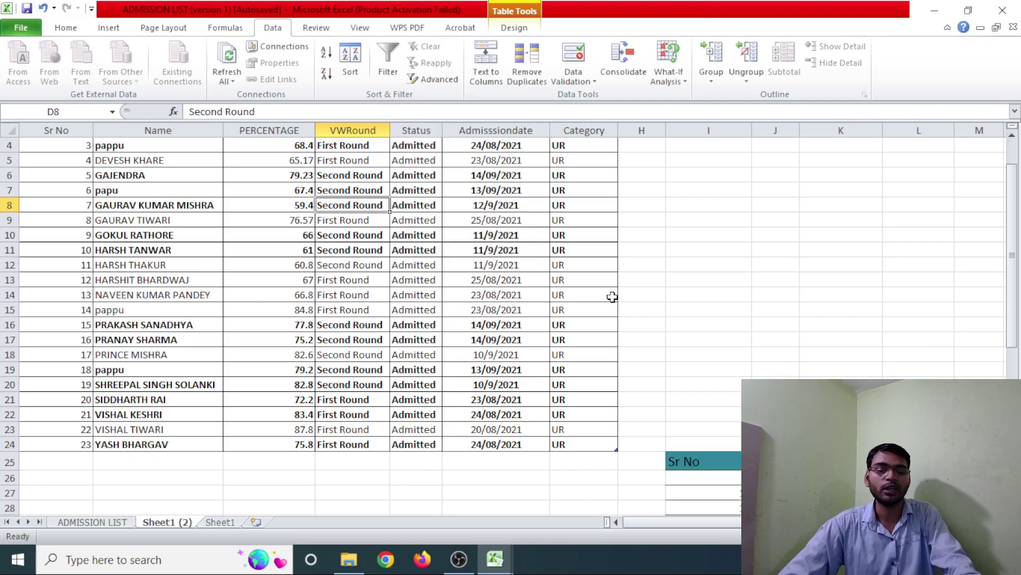
{"action": "scroll", "coordinate": [613, 297], "scroll_direction": "down", "scroll_amount": 1}
{"action": "scroll", "coordinate": [615, 300], "scroll_direction": "up", "scroll_amount": 2}
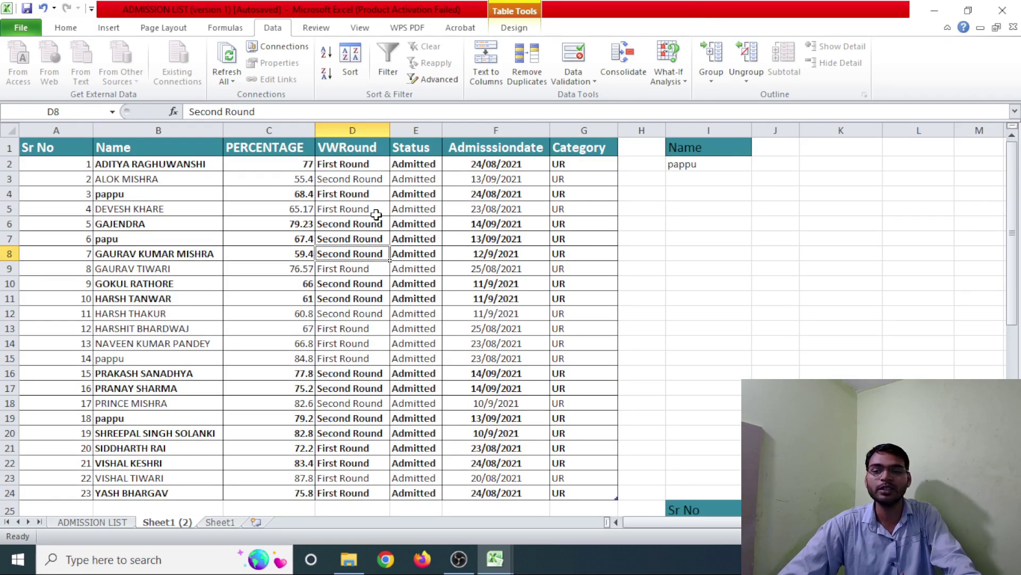
{"action": "scroll", "coordinate": [142, 320], "scroll_direction": "down", "scroll_amount": 1}
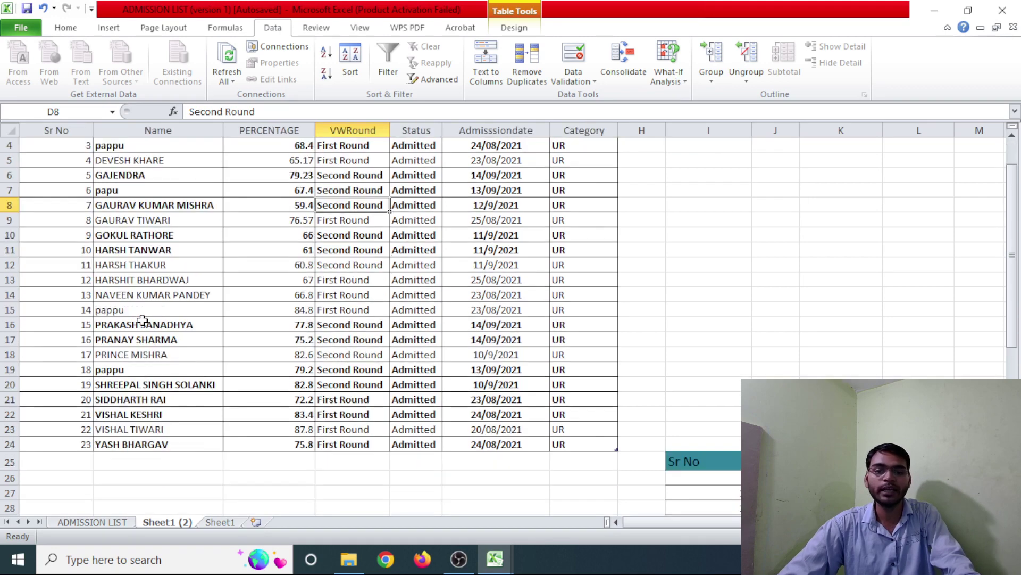
{"action": "scroll", "coordinate": [142, 320], "scroll_direction": "up", "scroll_amount": 1}
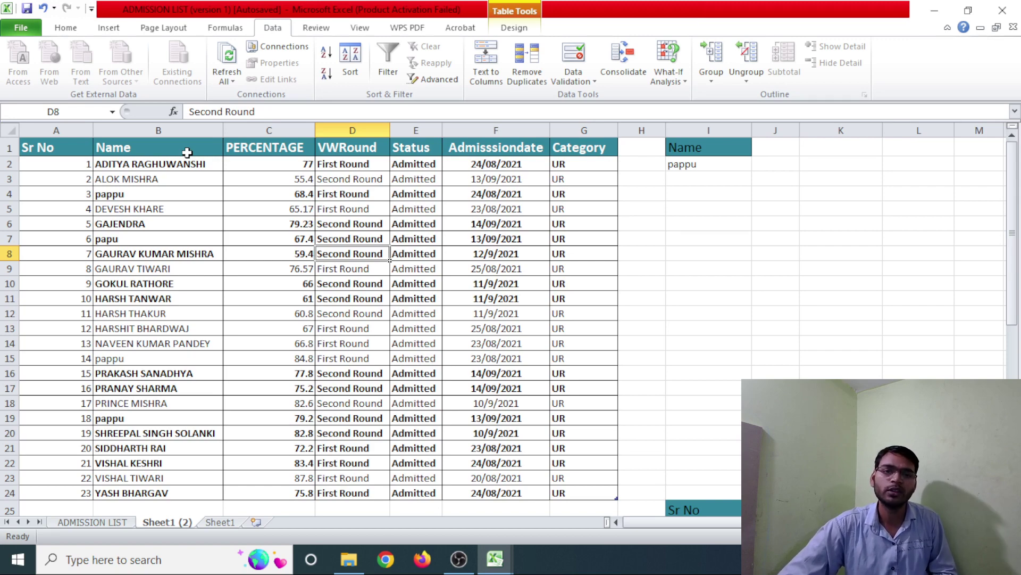
{"action": "scroll", "coordinate": [637, 295], "scroll_direction": "down", "scroll_amount": 1}
{"action": "scroll", "coordinate": [637, 295], "scroll_direction": "down", "scroll_amount": 3}
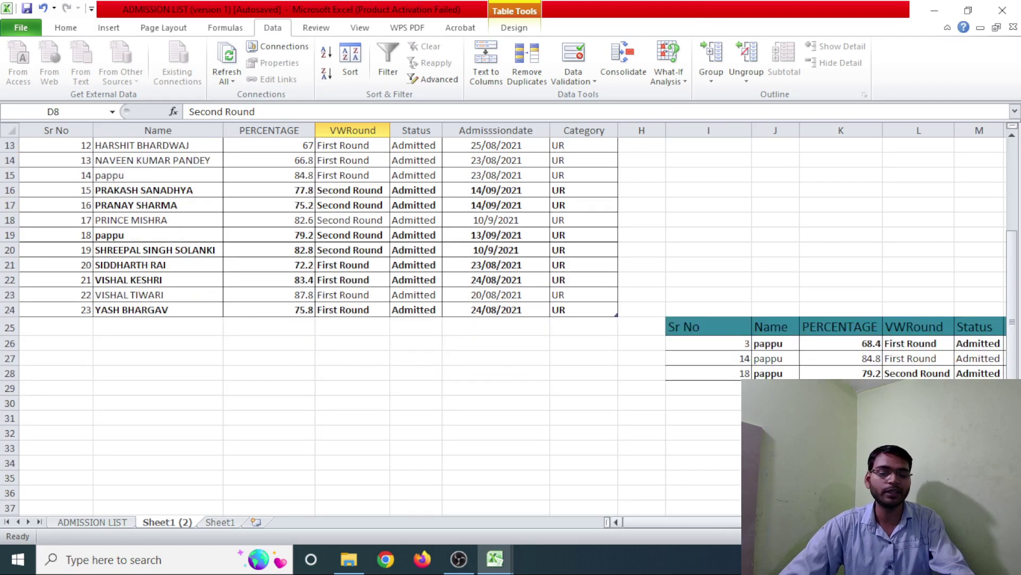
{"action": "left_click_drag", "start_coordinate": [717, 522], "coordinate": [766, 522]}
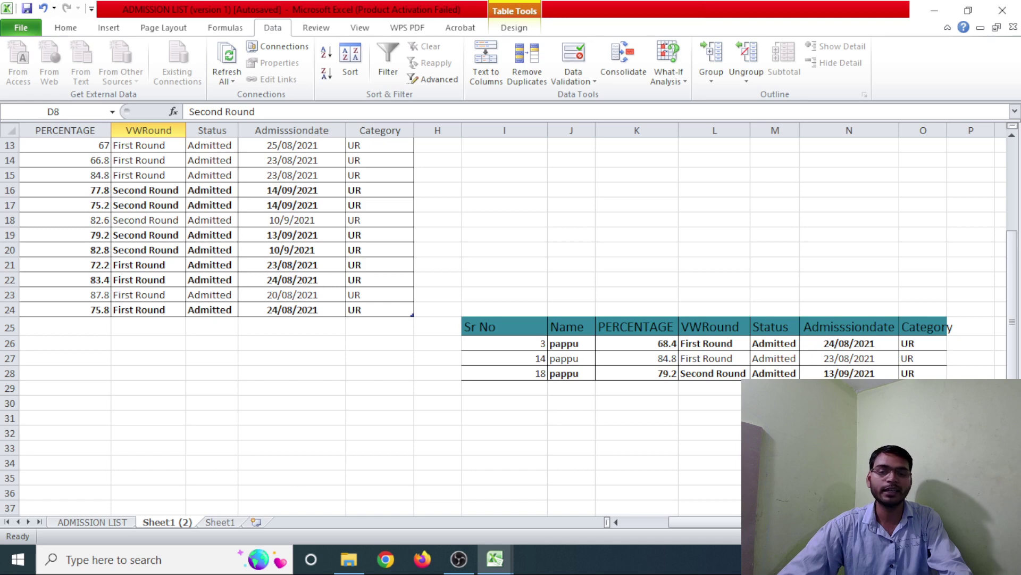
{"action": "scroll", "coordinate": [478, 319], "scroll_direction": "up", "scroll_amount": 2}
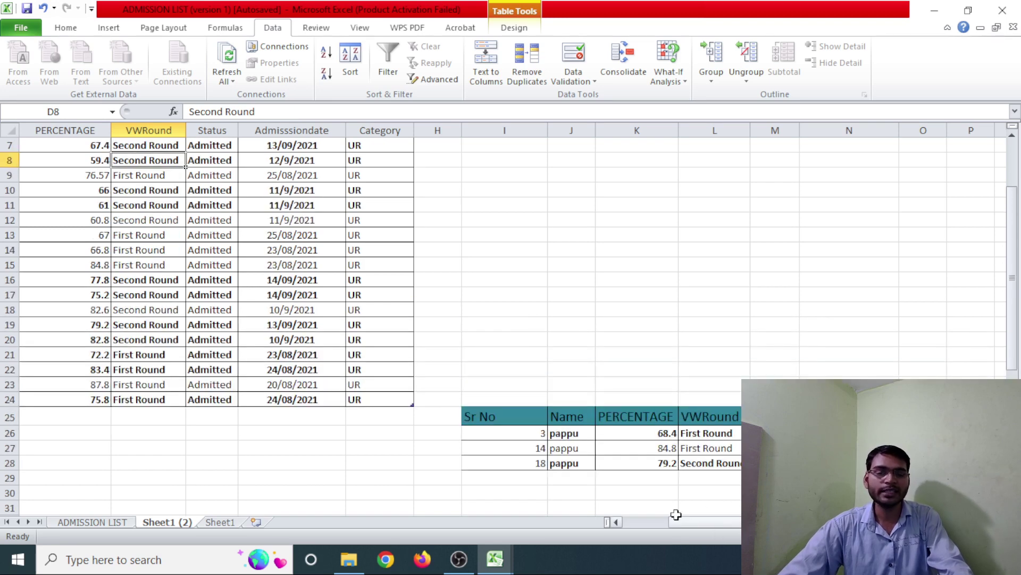
{"action": "left_click_drag", "start_coordinate": [687, 524], "coordinate": [628, 524]}
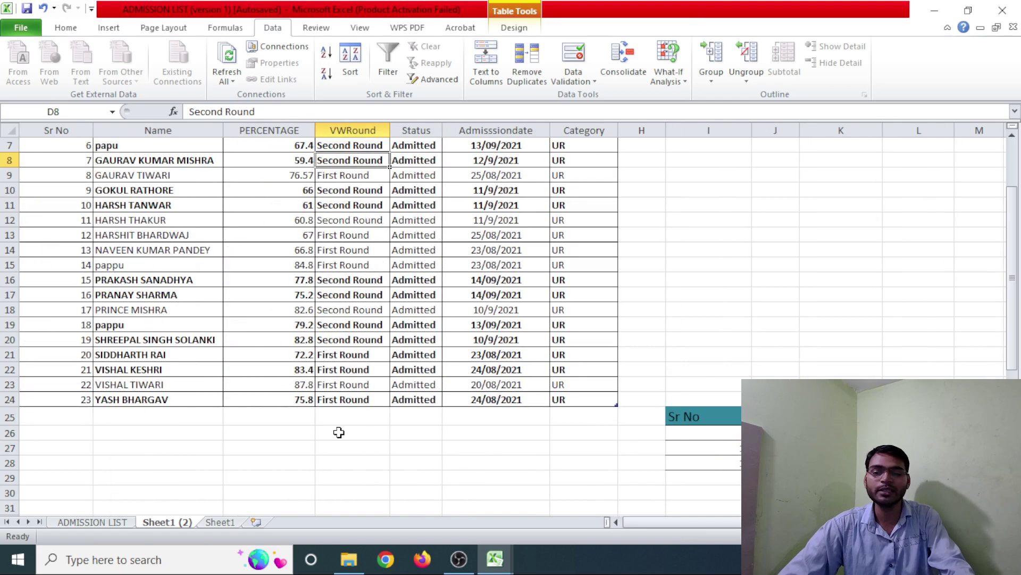
Delete rows 25 to 31 holding the copied filter results
{"action": "scroll", "coordinate": [339, 432], "scroll_direction": "up", "scroll_amount": 2}
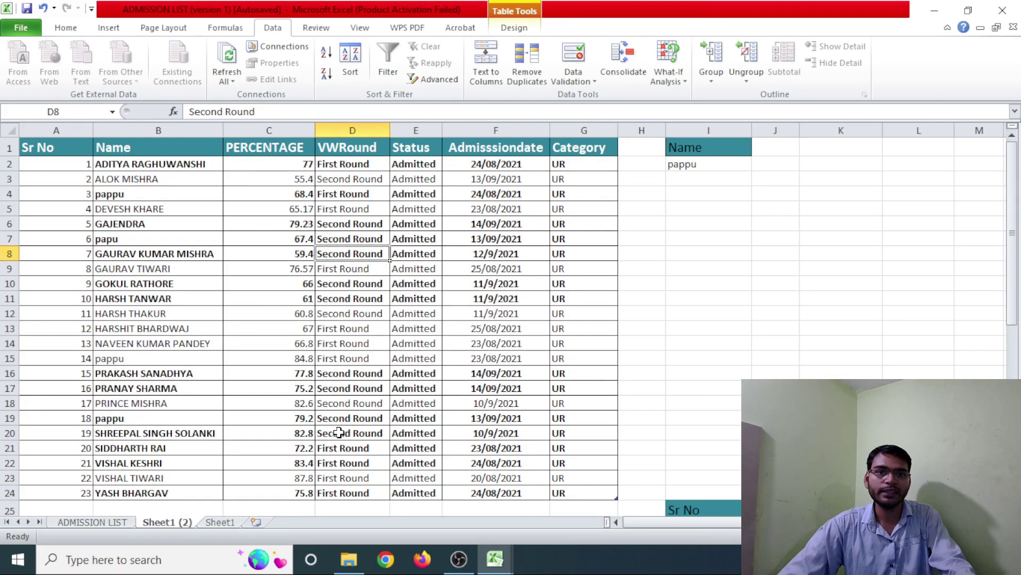
{"action": "scroll", "coordinate": [339, 432], "scroll_direction": "down", "scroll_amount": 1}
{"action": "scroll", "coordinate": [338, 427], "scroll_direction": "down", "scroll_amount": 1}
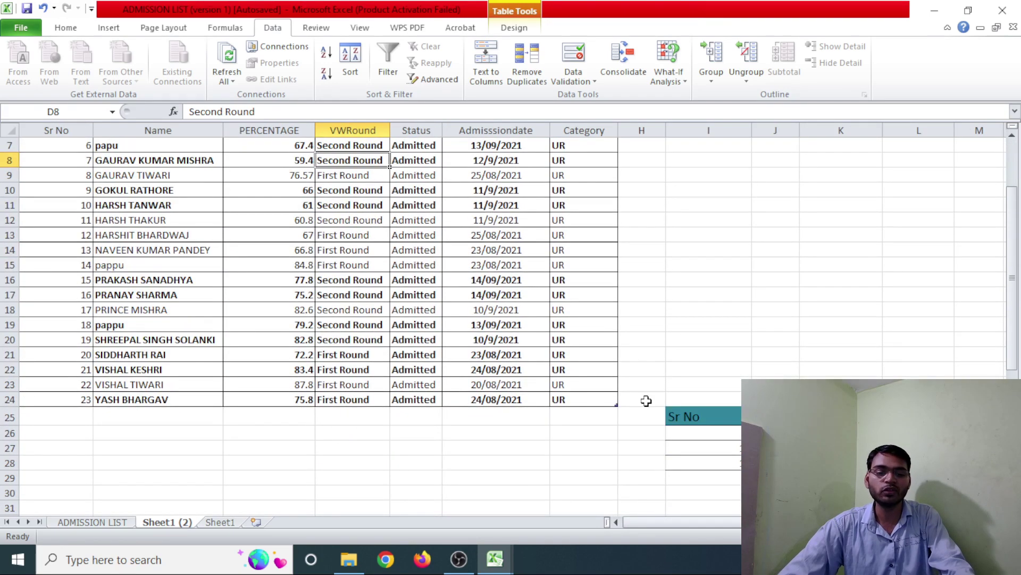
{"action": "left_click_drag", "start_coordinate": [9, 420], "coordinate": [9, 508]}
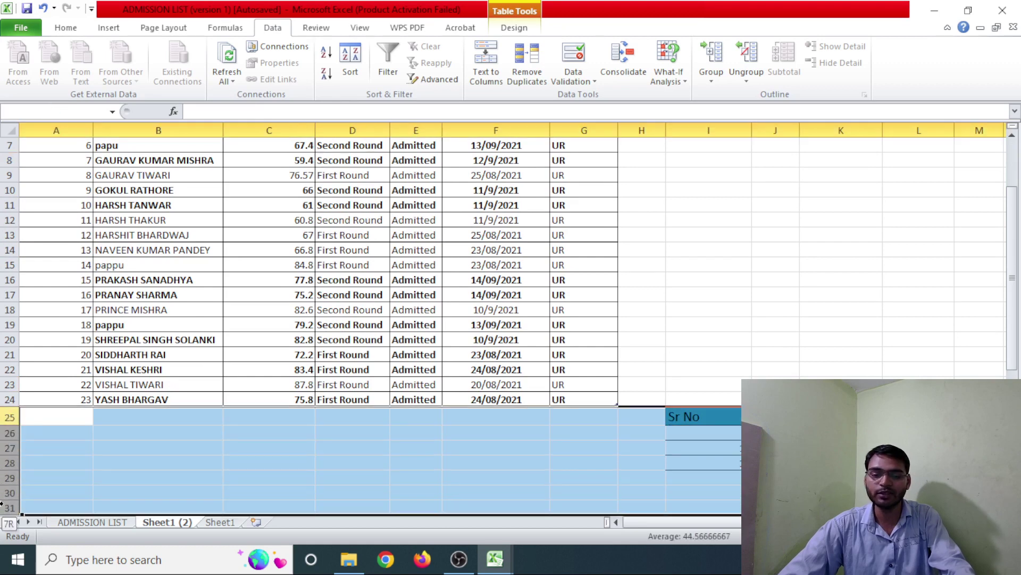
{"action": "left_click", "coordinate": [65, 27]}
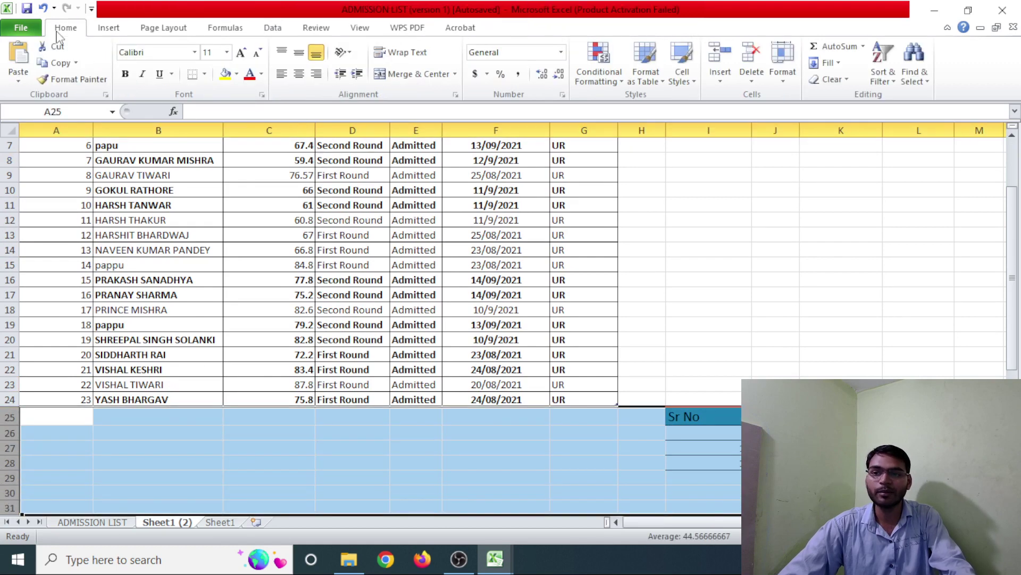
{"action": "left_click", "coordinate": [754, 59]}
{"action": "scroll", "coordinate": [713, 256], "scroll_direction": "up", "scroll_amount": 2}
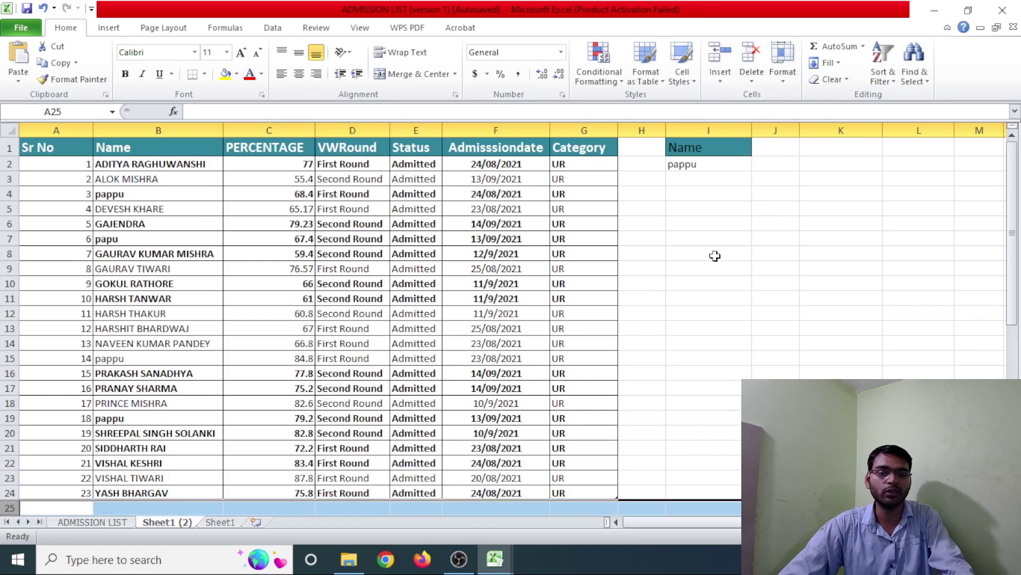
{"action": "left_click", "coordinate": [716, 255]}
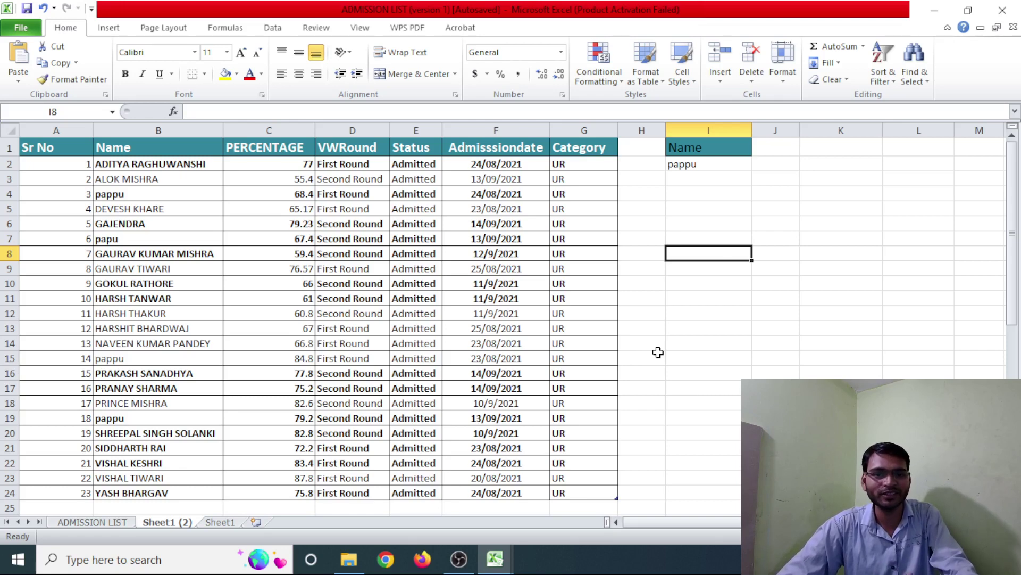
Reopen Advanced Filter from cell F13 and reset the list range to Table1[#All]
{"action": "left_click", "coordinate": [476, 331]}
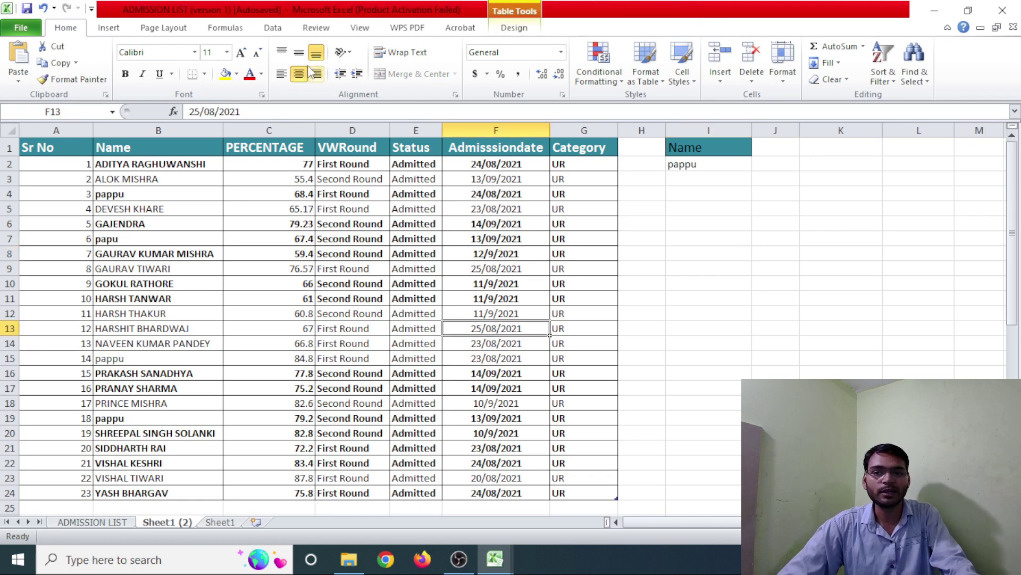
{"action": "left_click", "coordinate": [273, 29]}
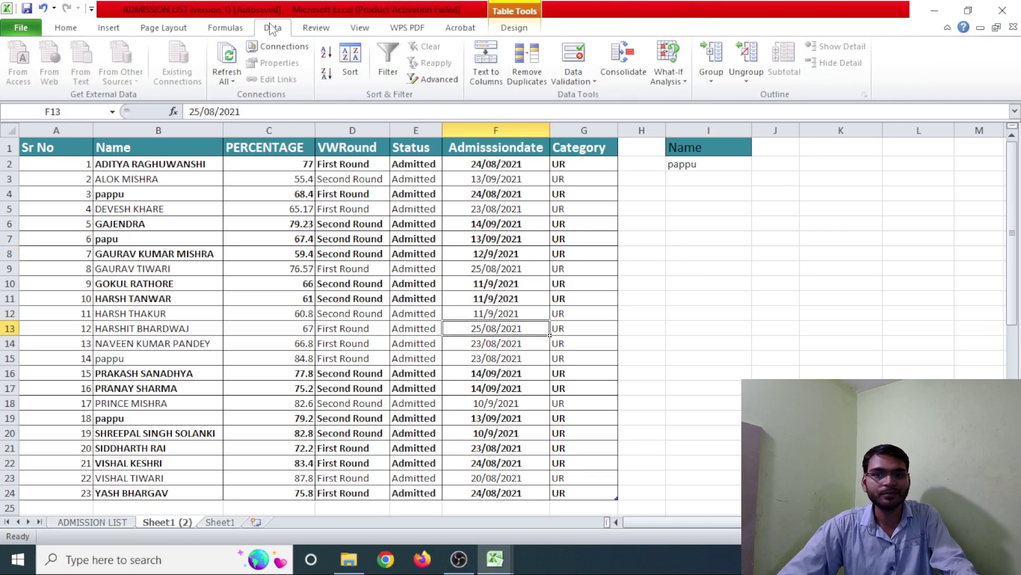
{"action": "left_click", "coordinate": [439, 81]}
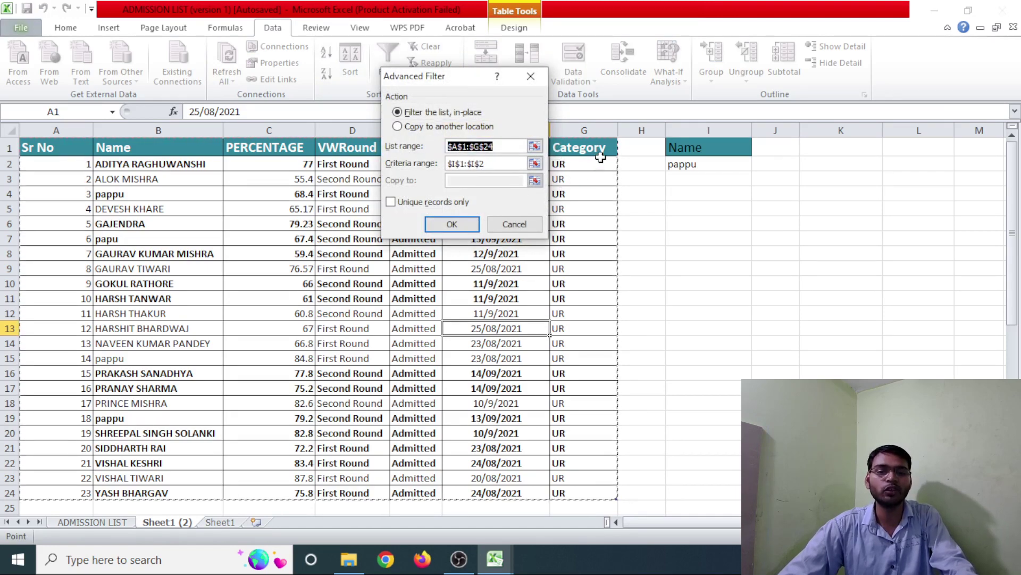
{"action": "scroll", "coordinate": [598, 155], "scroll_direction": "down", "scroll_amount": 3}
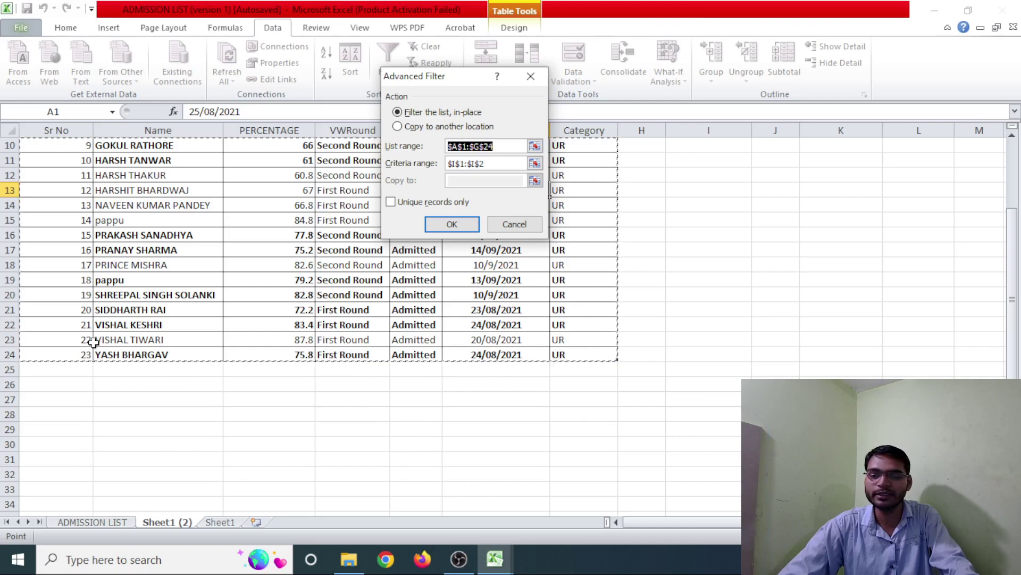
{"action": "scroll", "coordinate": [199, 359], "scroll_direction": "up", "scroll_amount": 3}
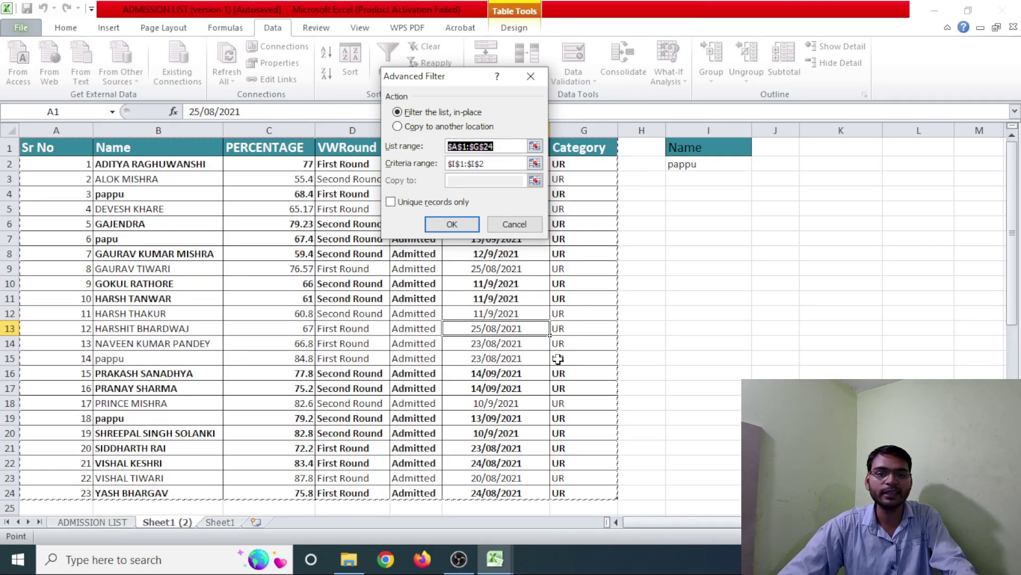
{"action": "key", "text": "BackSpace"}
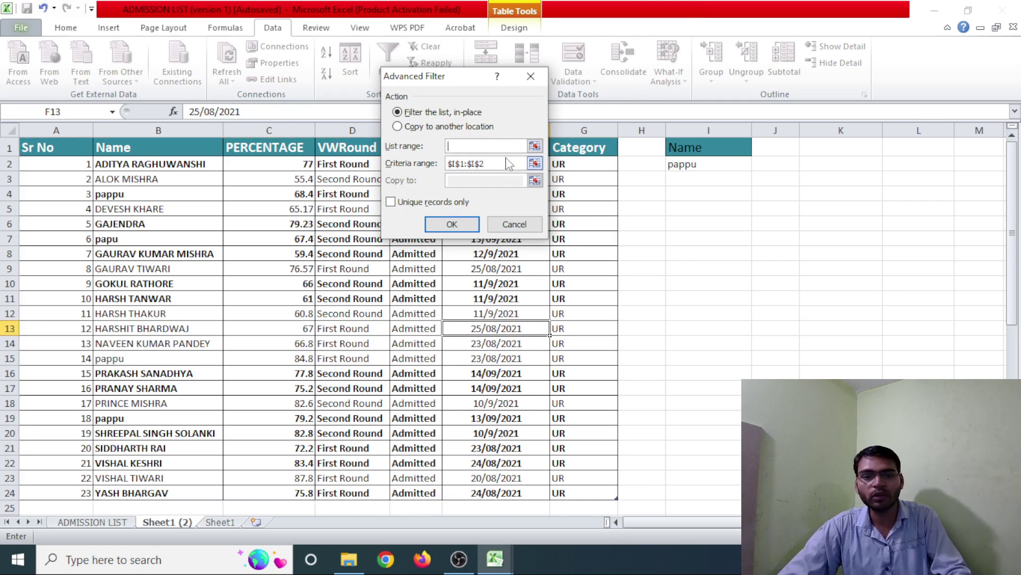
{"action": "left_click", "coordinate": [65, 147]}
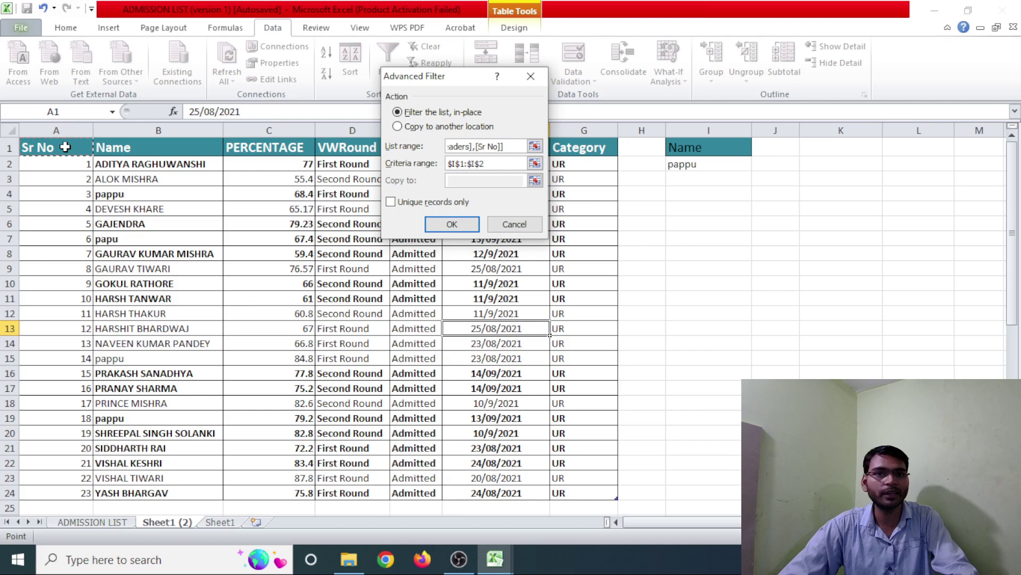
{"action": "mouse_move", "coordinate": [65, 147]}
{"action": "left_mouse_down"}
{"action": "mouse_move", "coordinate": [267, 254]}
{"action": "mouse_move", "coordinate": [591, 505]}
{"action": "mouse_move", "coordinate": [599, 498]}
{"action": "left_mouse_up"}
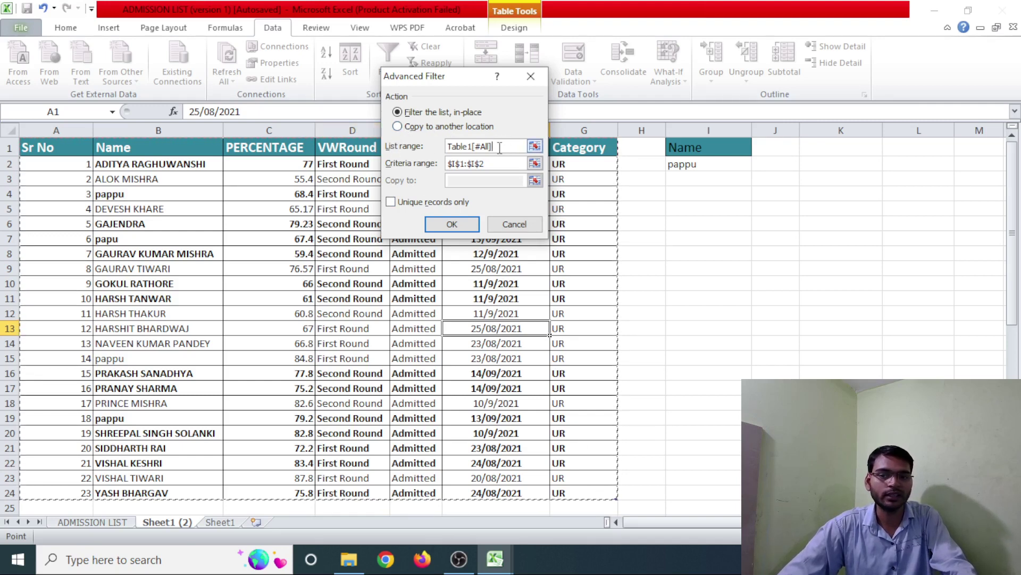
Replace the criteria range with cells I1:I2, reading 'Sheet1 (2)'!Criteria
{"action": "double_click", "coordinate": [490, 162]}
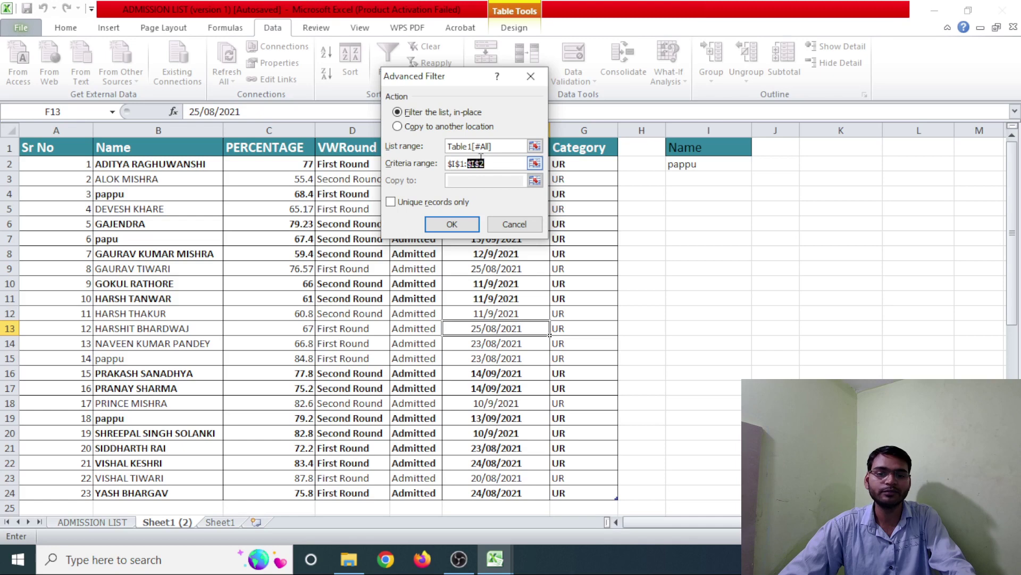
{"action": "key", "text": "BackSpace"}
{"action": "key", "text": "BackSpace"}
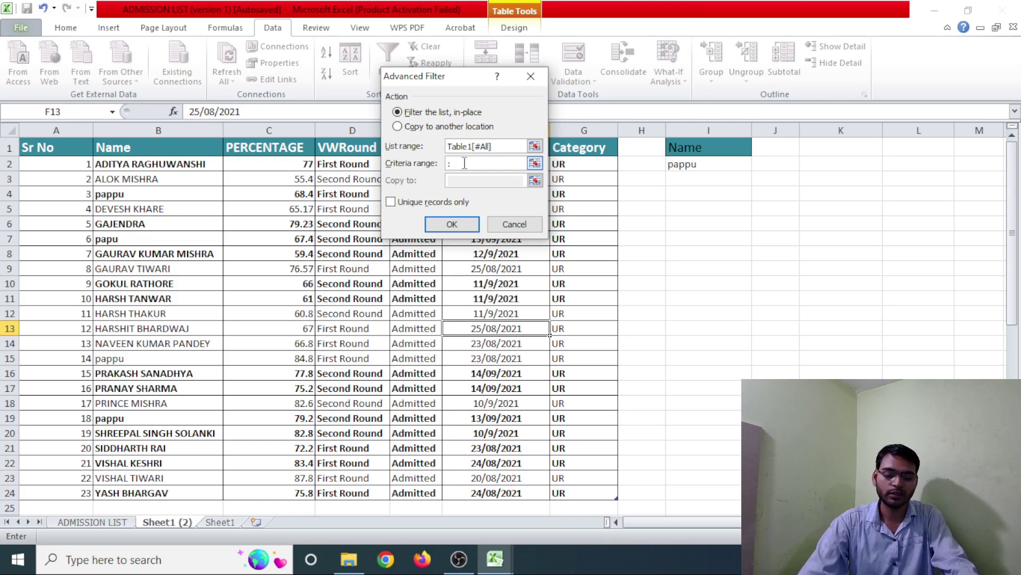
{"action": "left_click", "coordinate": [709, 155]}
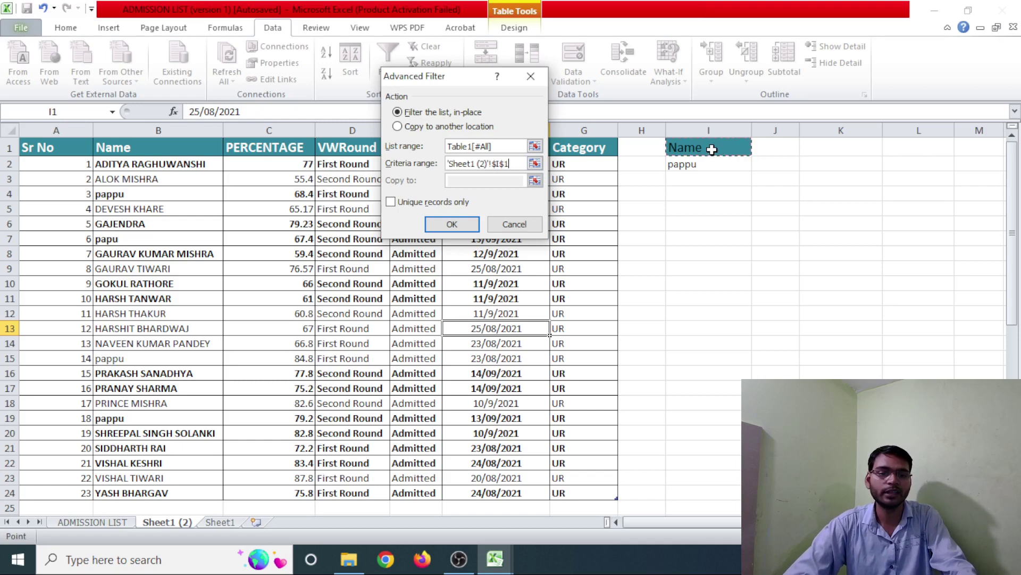
{"action": "left_click_drag", "start_coordinate": [709, 154], "coordinate": [711, 166]}
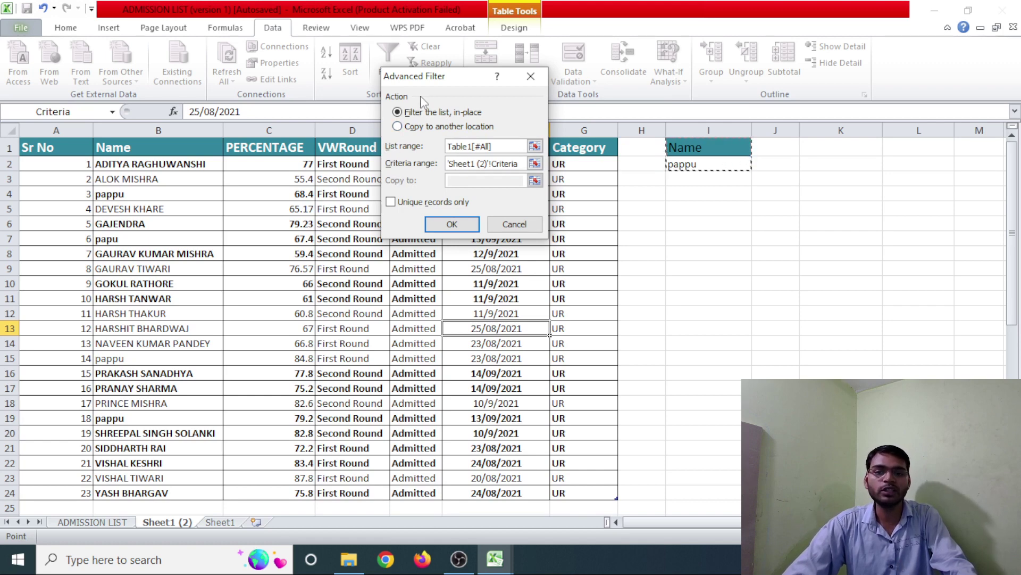
Set the filter to copy results to another location, with destination cell I29
{"action": "left_click", "coordinate": [398, 127]}
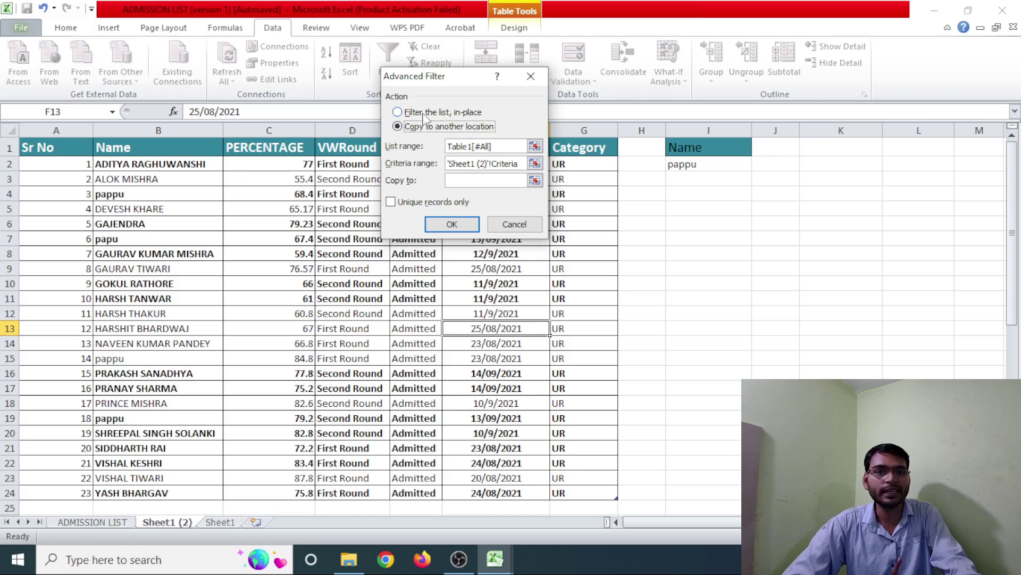
{"action": "left_click", "coordinate": [424, 114]}
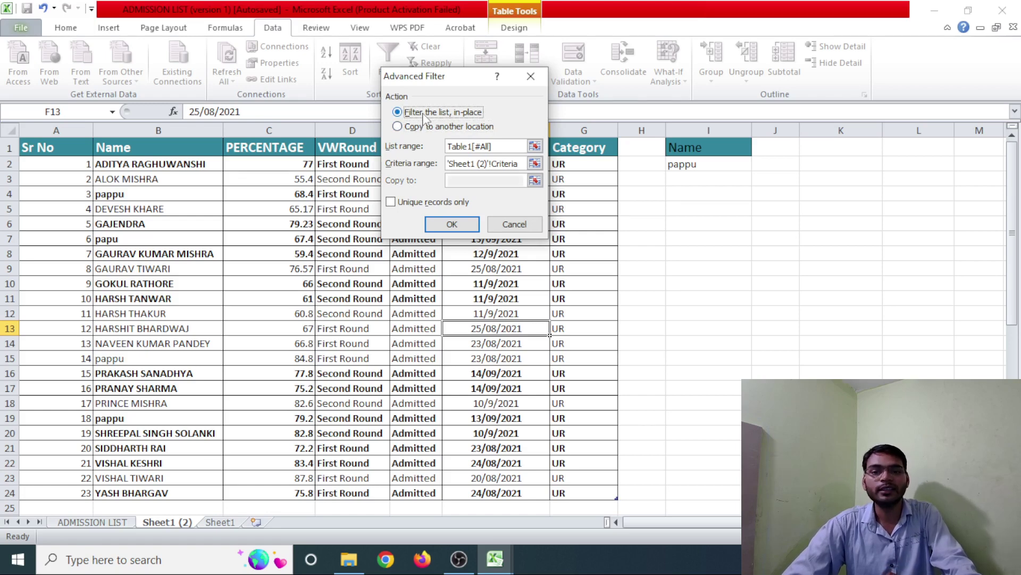
{"action": "left_click", "coordinate": [422, 128]}
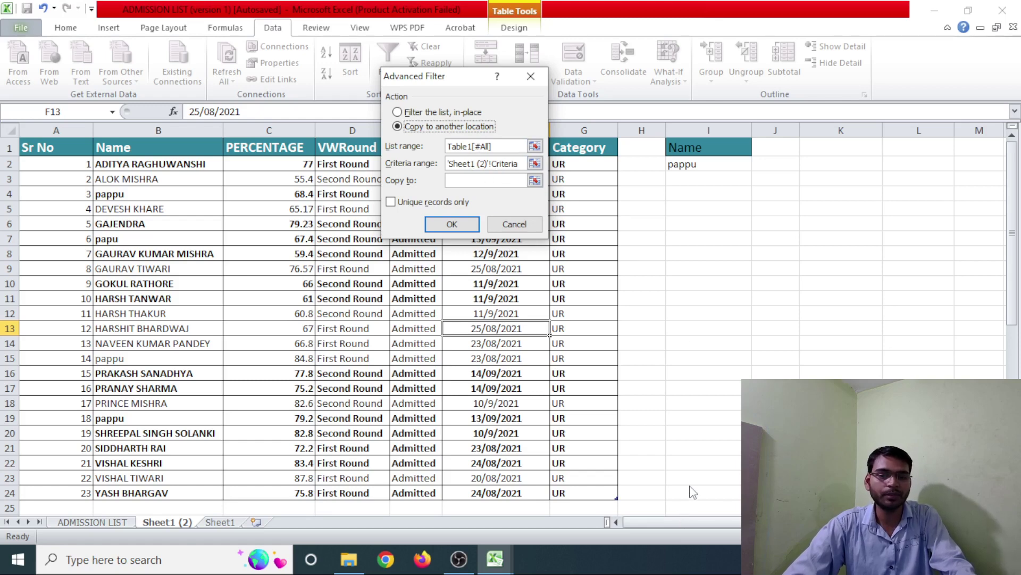
{"action": "left_click", "coordinate": [478, 180]}
{"action": "scroll", "coordinate": [633, 225], "scroll_direction": "down", "scroll_amount": 1}
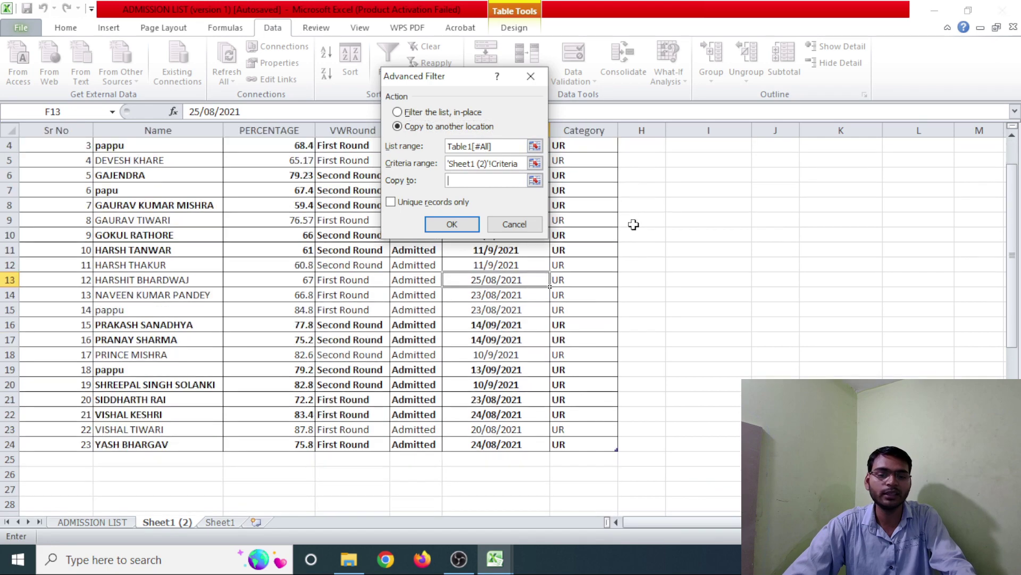
{"action": "scroll", "coordinate": [634, 224], "scroll_direction": "down", "scroll_amount": 1}
{"action": "left_click", "coordinate": [699, 470]}
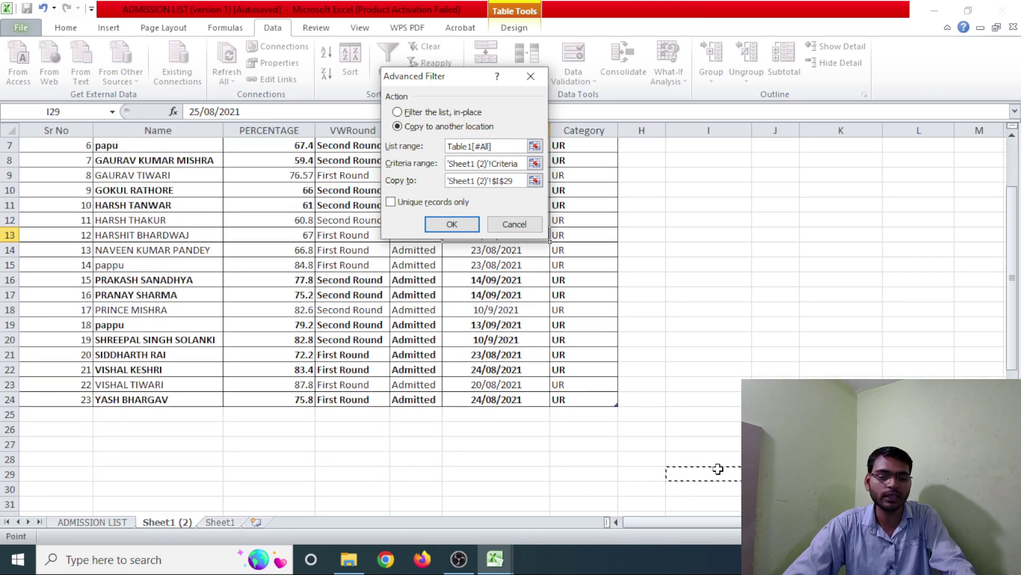
Run the filter copying three pappu rows to I29, check them, then go to Sheet1
{"action": "left_click", "coordinate": [452, 223]}
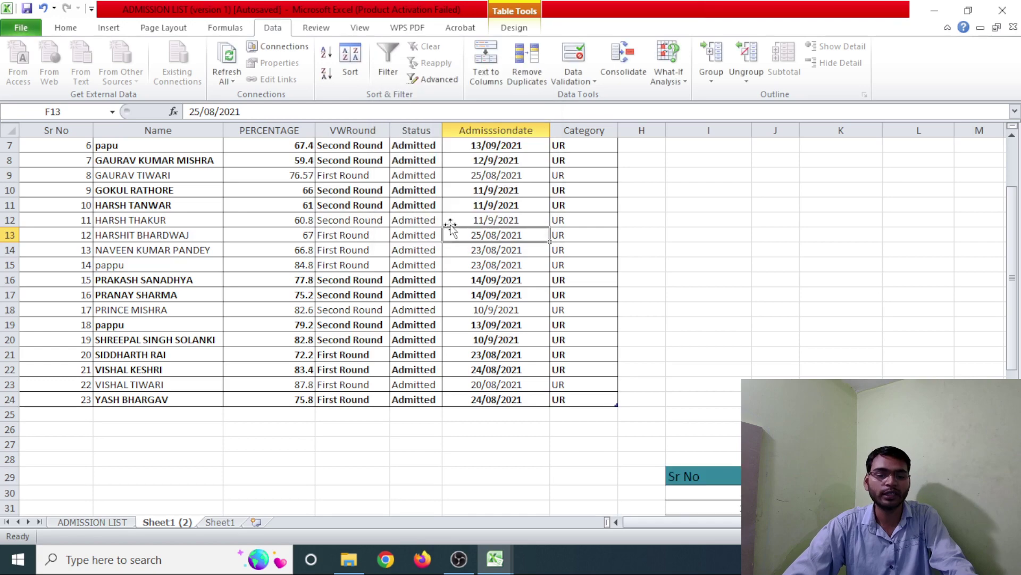
{"action": "scroll", "coordinate": [597, 252], "scroll_direction": "down", "scroll_amount": 2}
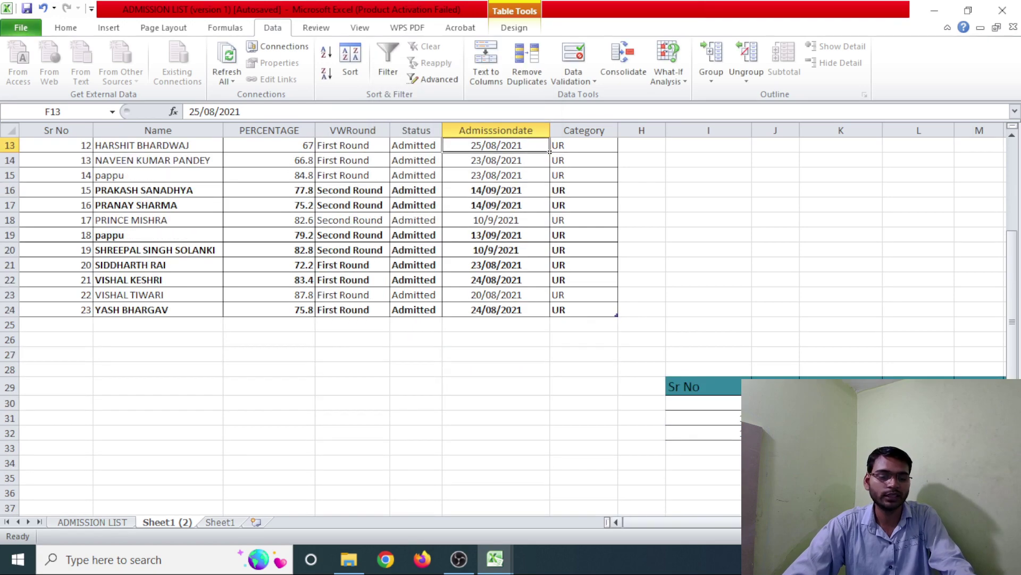
{"action": "scroll", "coordinate": [479, 319], "scroll_direction": "right", "scroll_amount": 2}
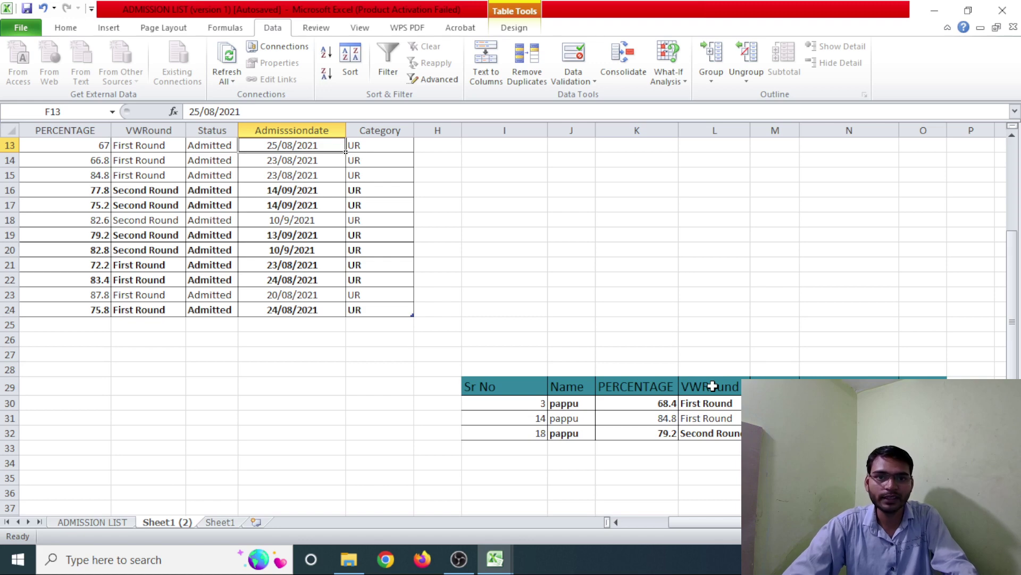
{"action": "left_click_drag", "start_coordinate": [684, 525], "coordinate": [607, 539]}
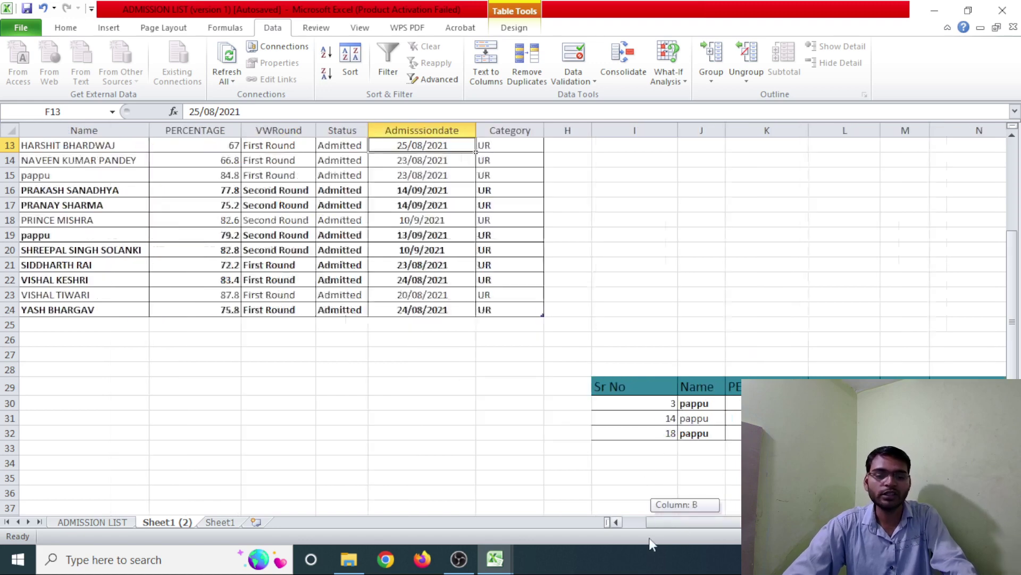
{"action": "scroll", "coordinate": [581, 436], "scroll_direction": "up", "scroll_amount": 1}
{"action": "scroll", "coordinate": [581, 436], "scroll_direction": "up", "scroll_amount": 3}
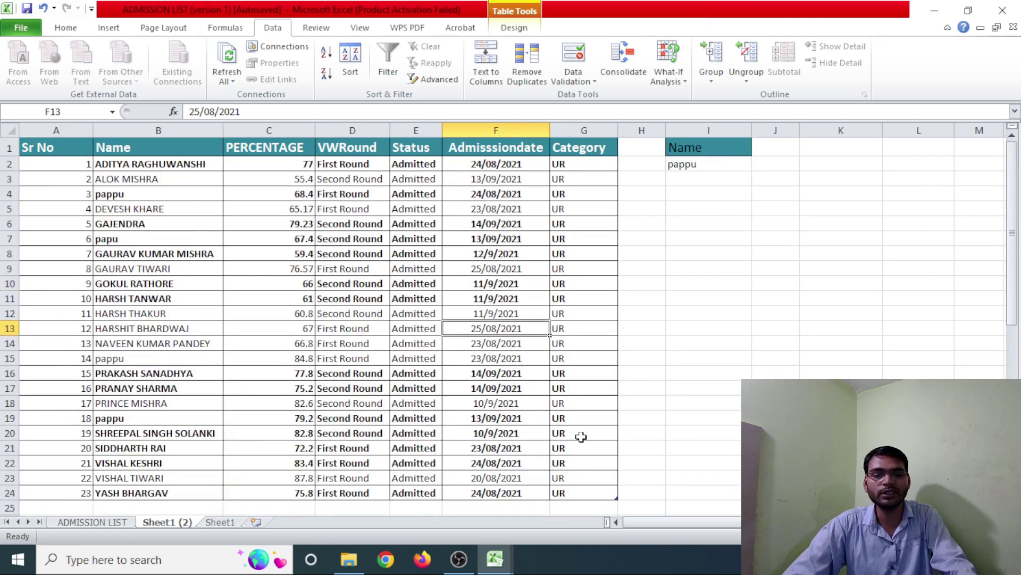
{"action": "scroll", "coordinate": [581, 436], "scroll_direction": "down", "scroll_amount": 2}
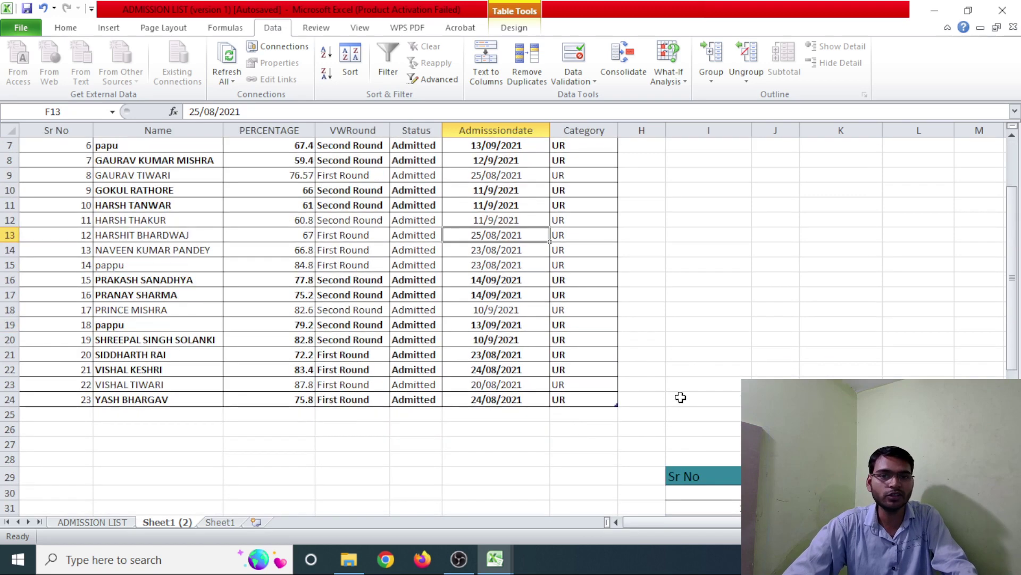
{"action": "left_click", "coordinate": [220, 522]}
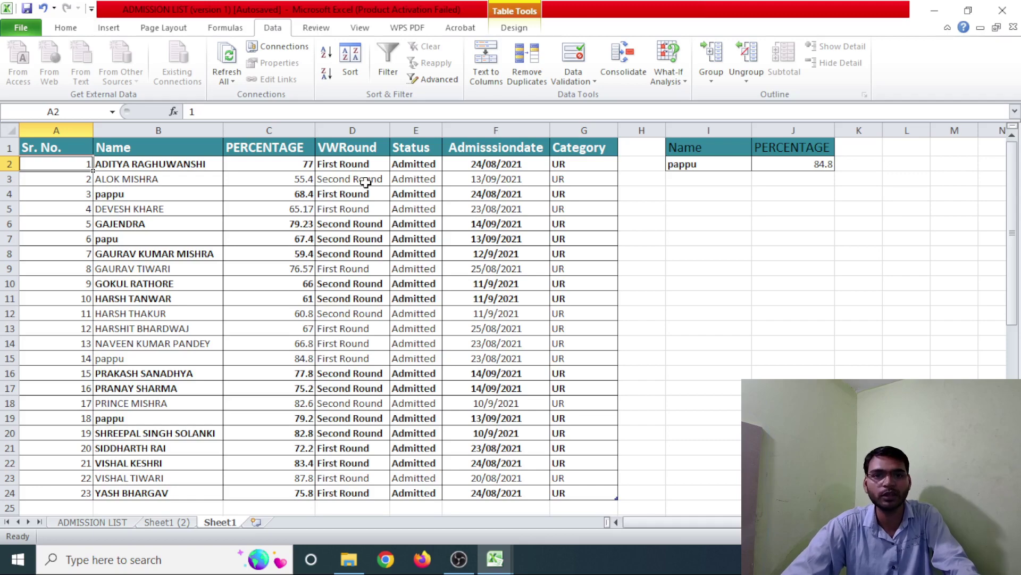
{"action": "left_click", "coordinate": [166, 522]}
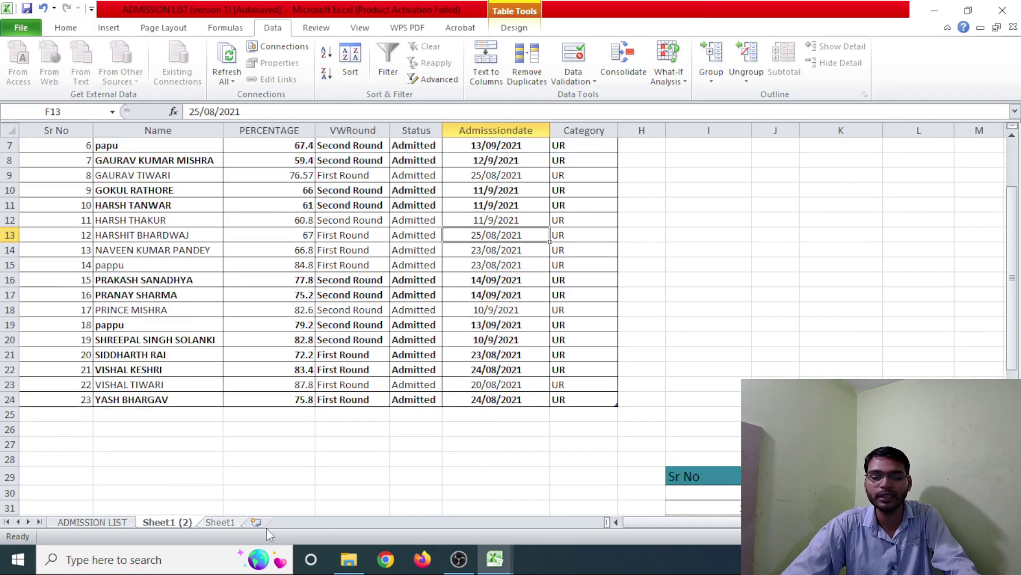
{"action": "scroll", "coordinate": [510, 319], "scroll_direction": "down", "scroll_amount": 2}
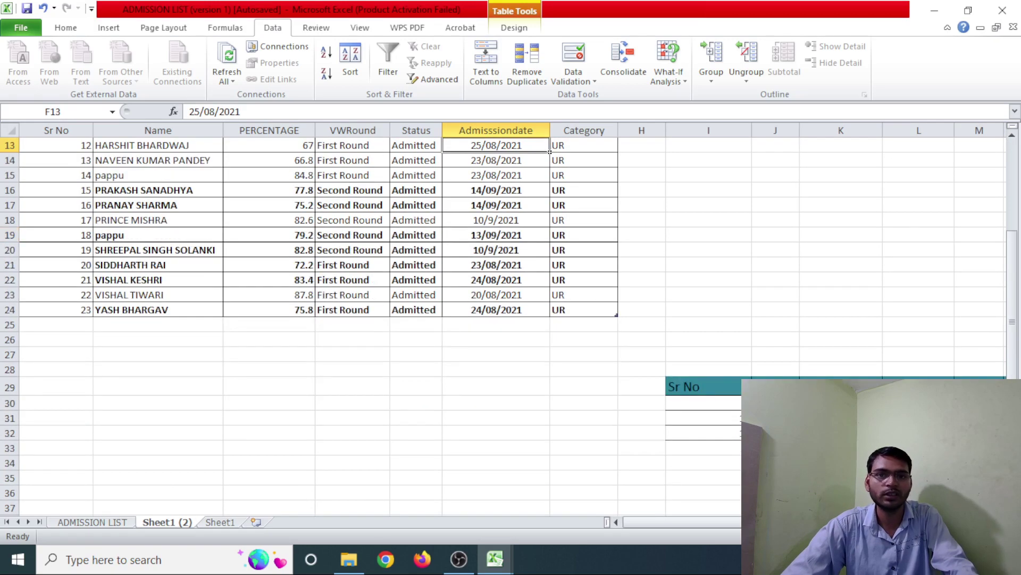
{"action": "left_click", "coordinate": [220, 522]}
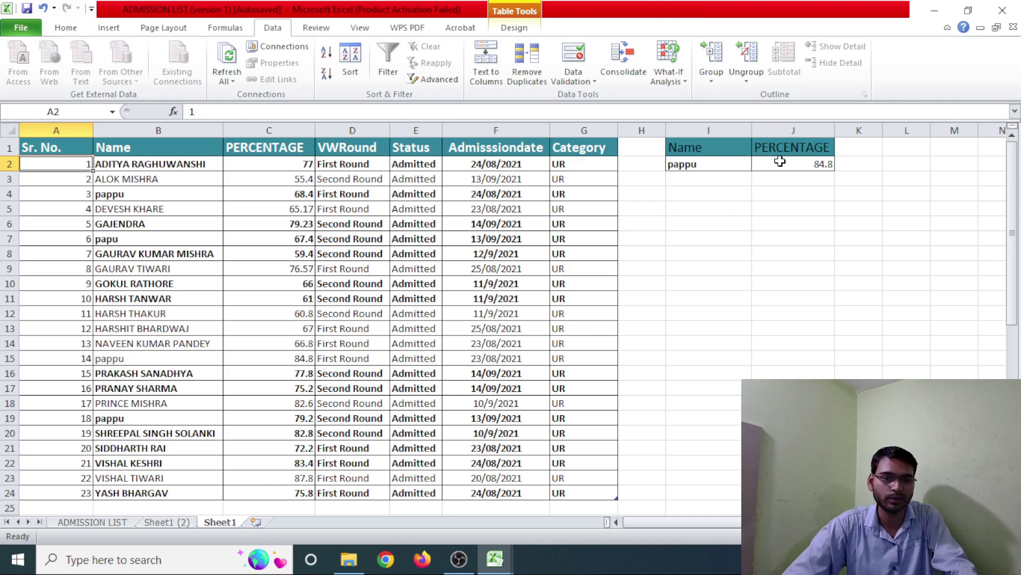
{"action": "left_click", "coordinate": [496, 283]}
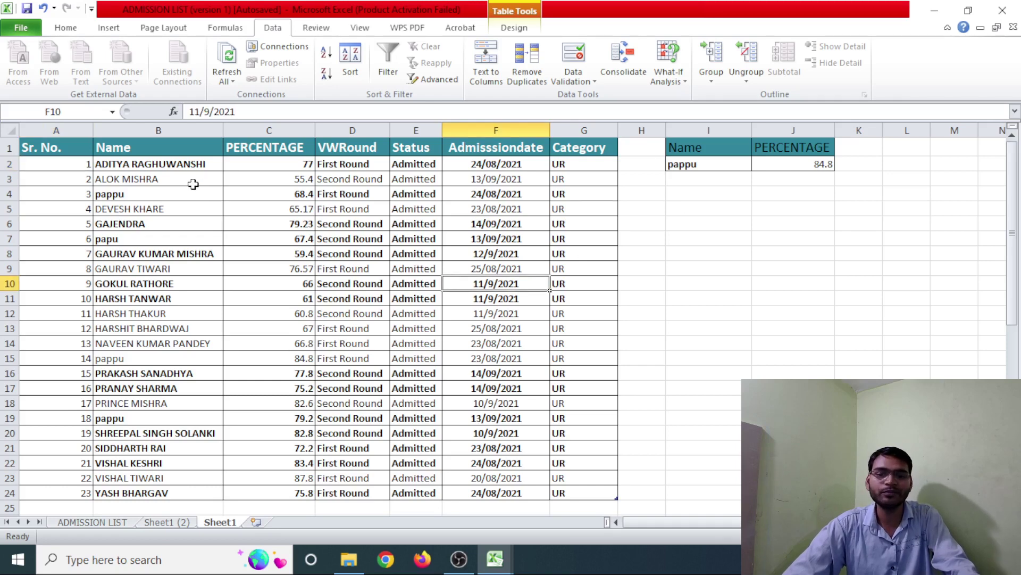
{"action": "left_click_drag", "start_coordinate": [194, 182], "coordinate": [444, 302]}
{"action": "left_click", "coordinate": [567, 235]}
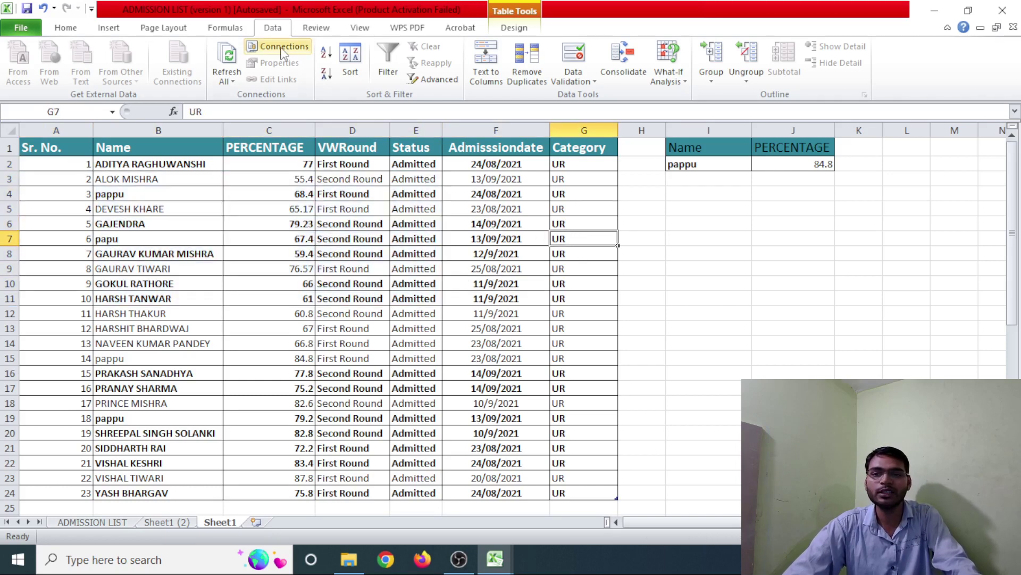
{"action": "left_click", "coordinate": [449, 80]}
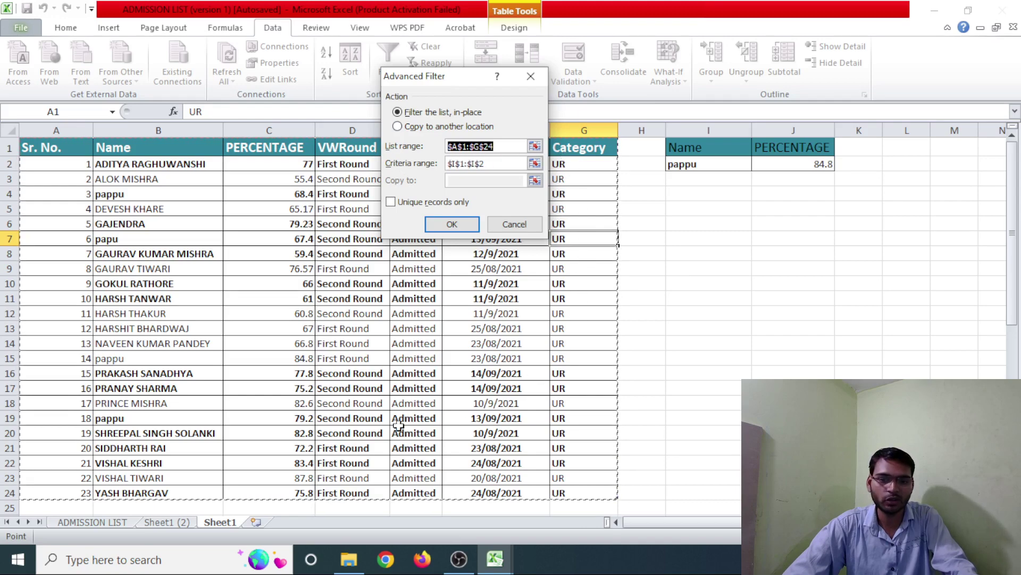
{"action": "left_click", "coordinate": [468, 224]}
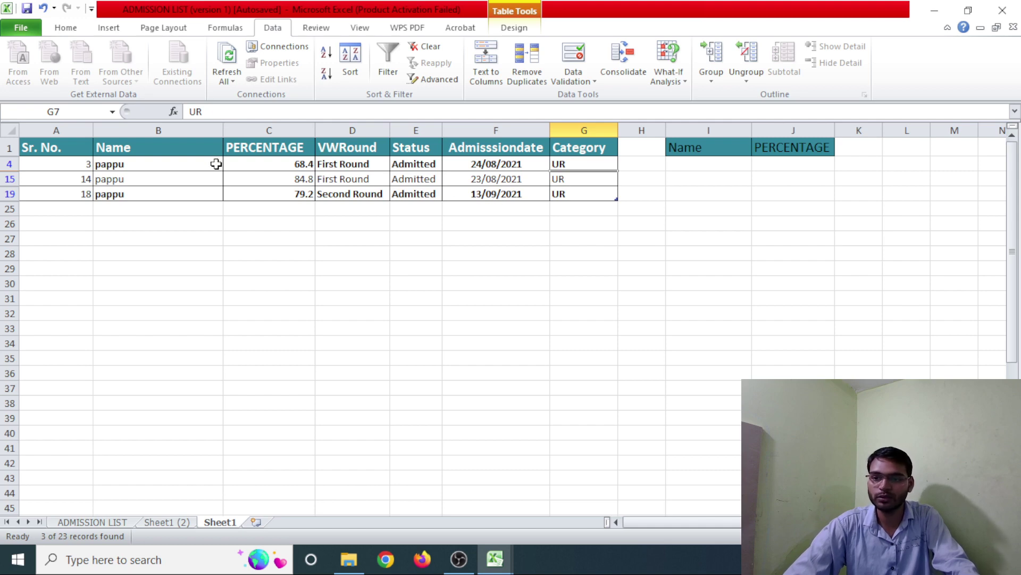
{"action": "key", "text": "ctrl+z"}
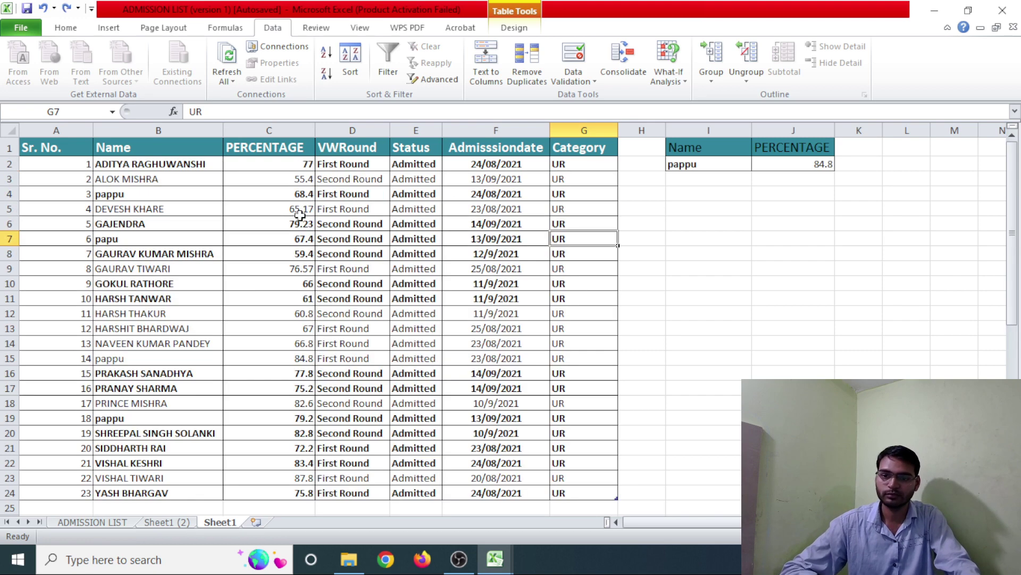
{"action": "left_click", "coordinate": [351, 238]}
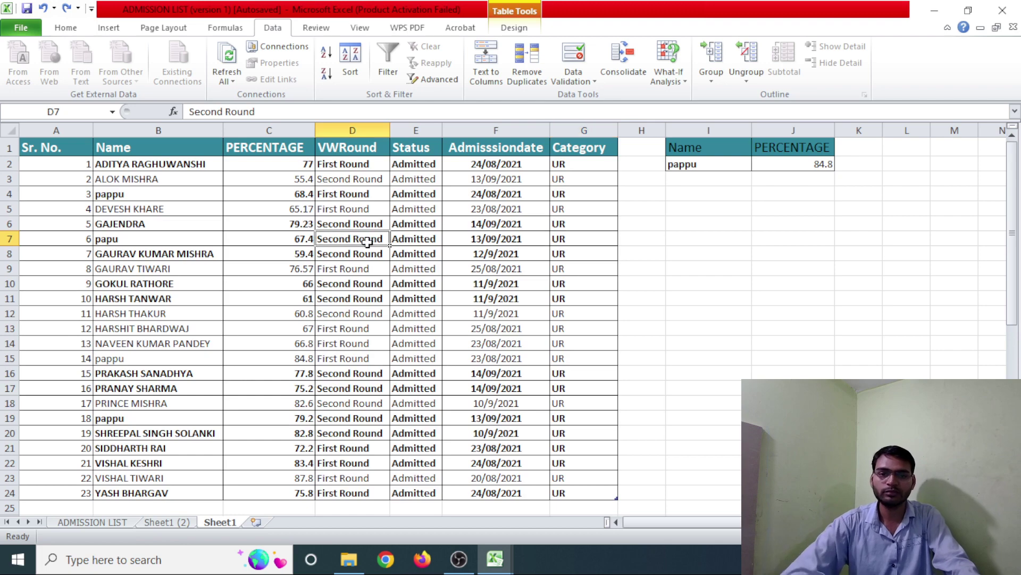
Clear the old criteria range in Advanced Filter and dismiss the invalid-reference warning
{"action": "left_click", "coordinate": [445, 83]}
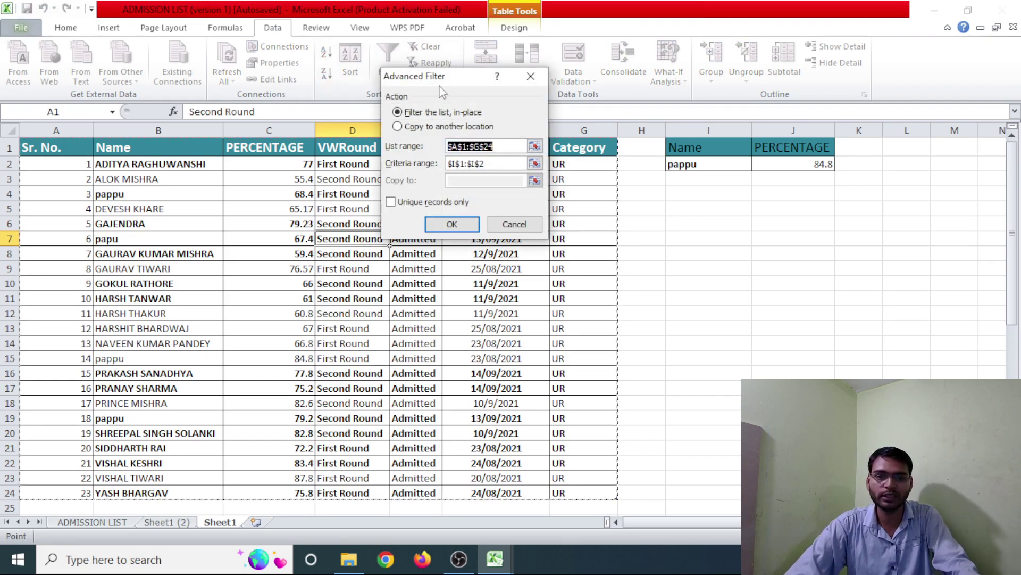
{"action": "double_click", "coordinate": [494, 163]}
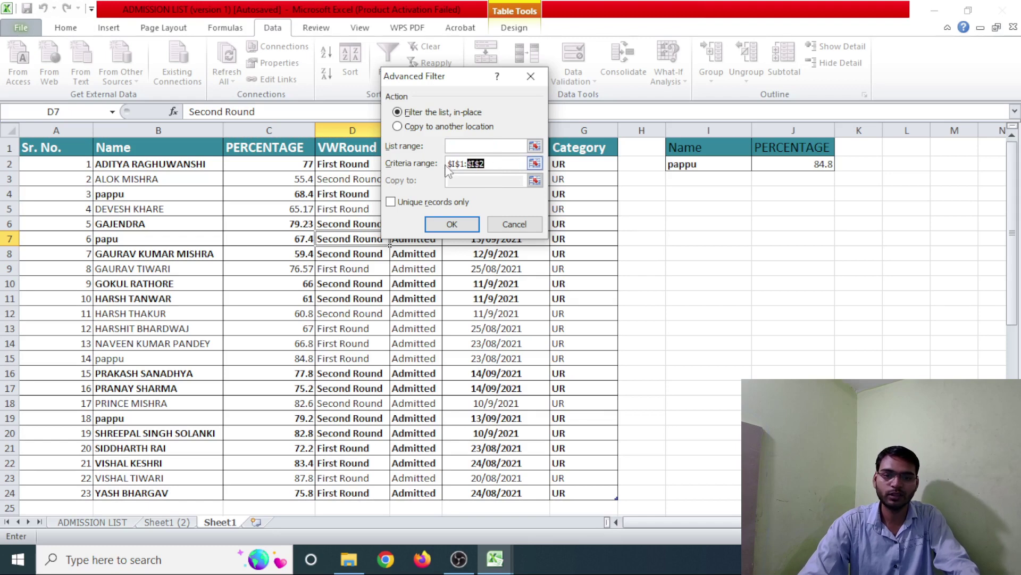
{"action": "key", "text": "BackSpace"}
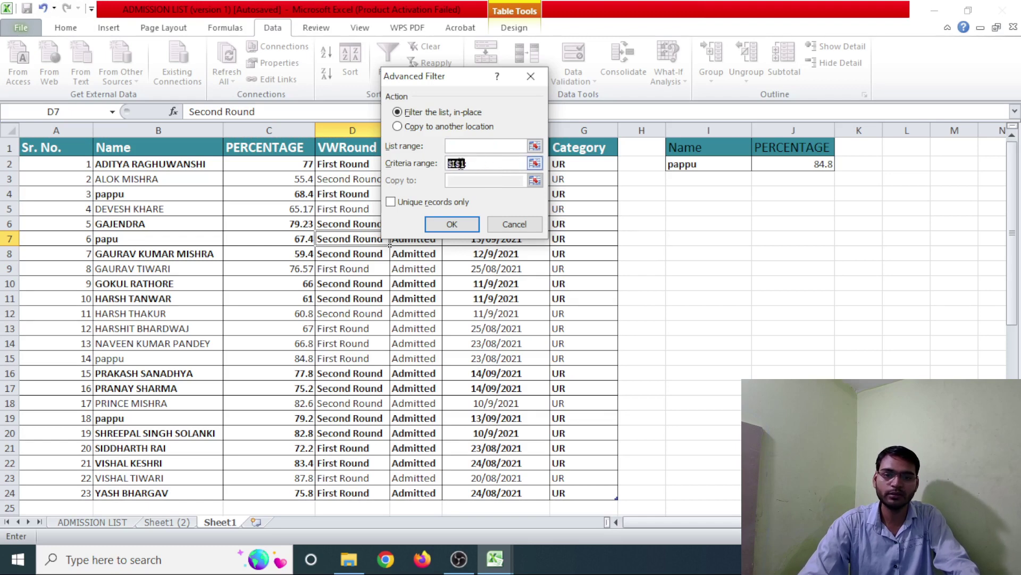
{"action": "key", "text": "BackSpace"}
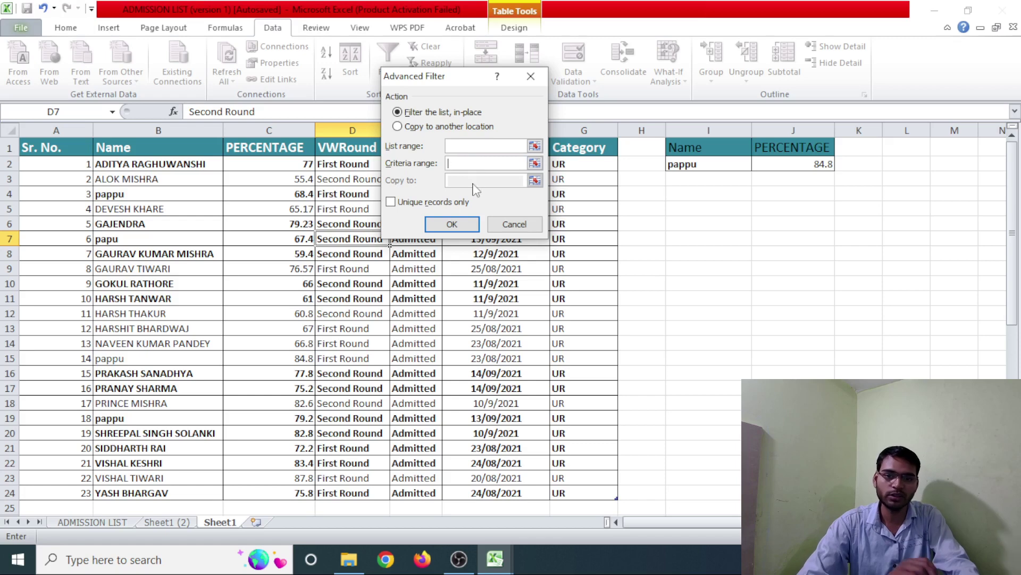
{"action": "left_click", "coordinate": [475, 226]}
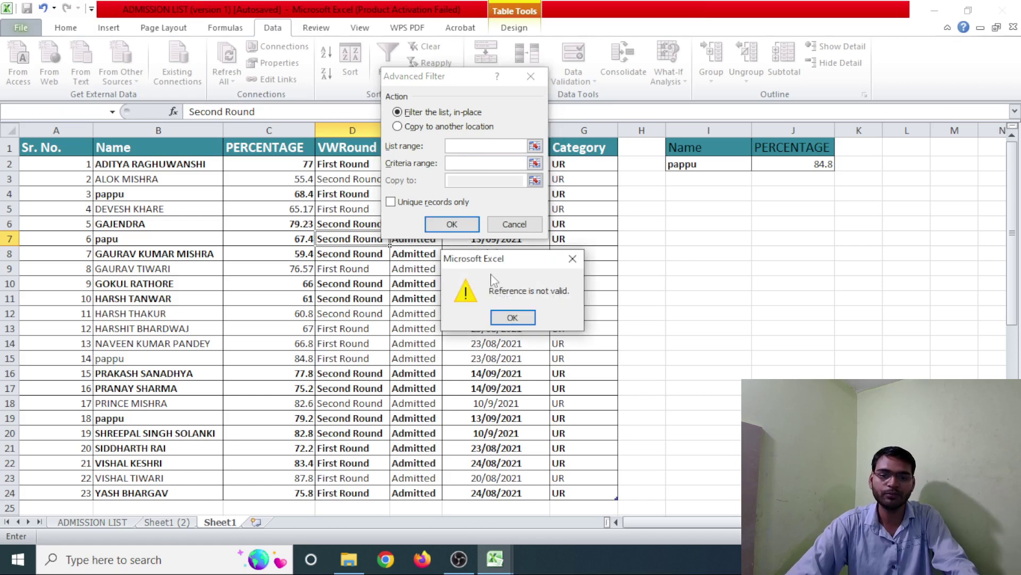
{"action": "left_click", "coordinate": [509, 317]}
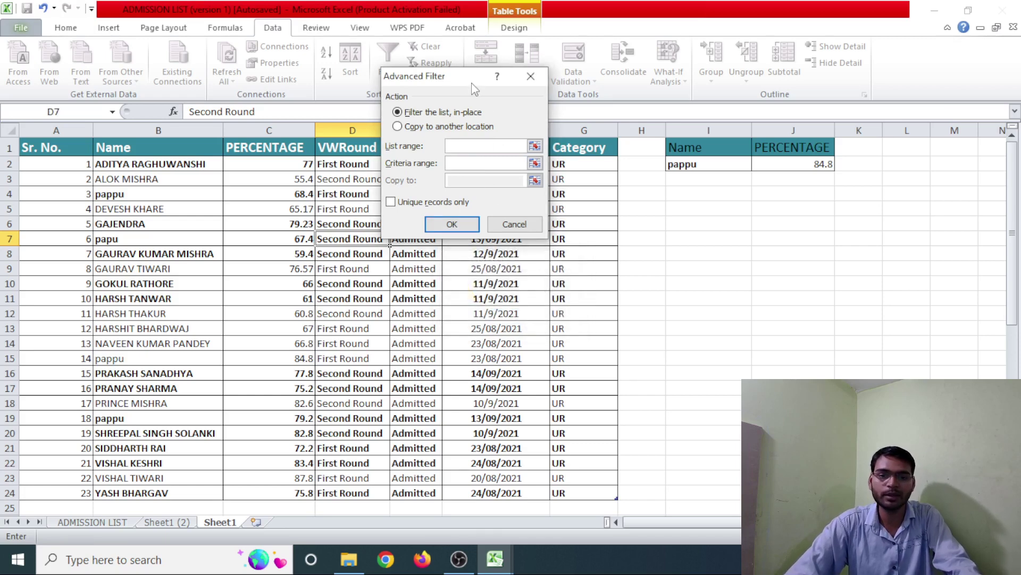
Set the list range to the whole table A1:G24 and the criteria range to I1:J2
{"action": "left_click_drag", "start_coordinate": [468, 81], "coordinate": [546, 45]}
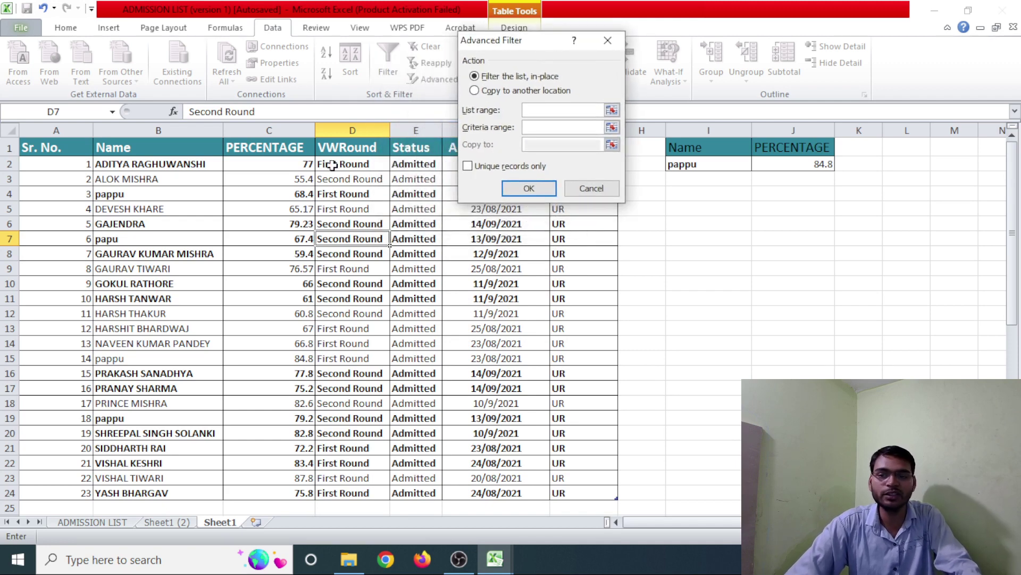
{"action": "left_click_drag", "start_coordinate": [67, 154], "coordinate": [591, 489]}
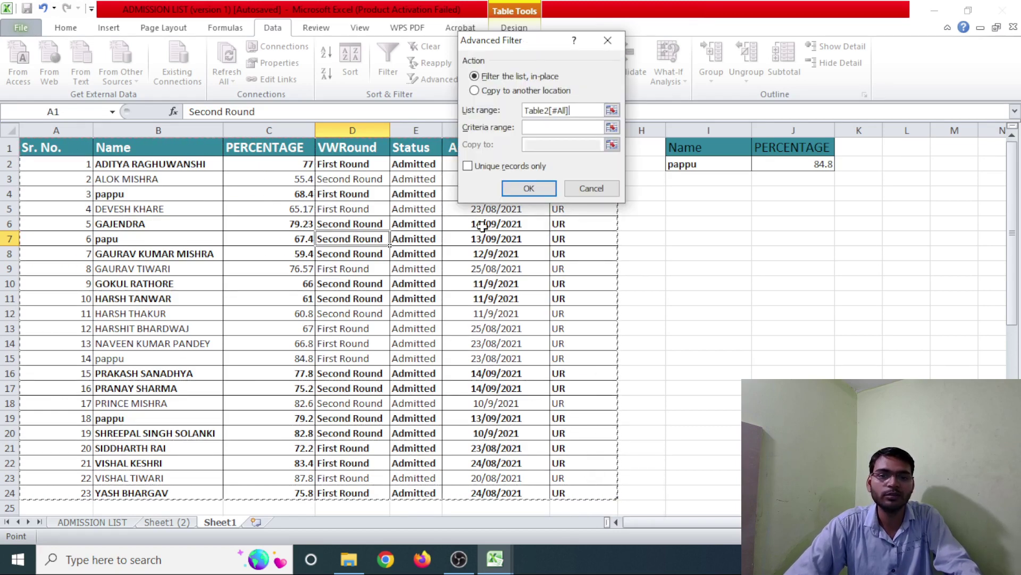
{"action": "left_click", "coordinate": [537, 128]}
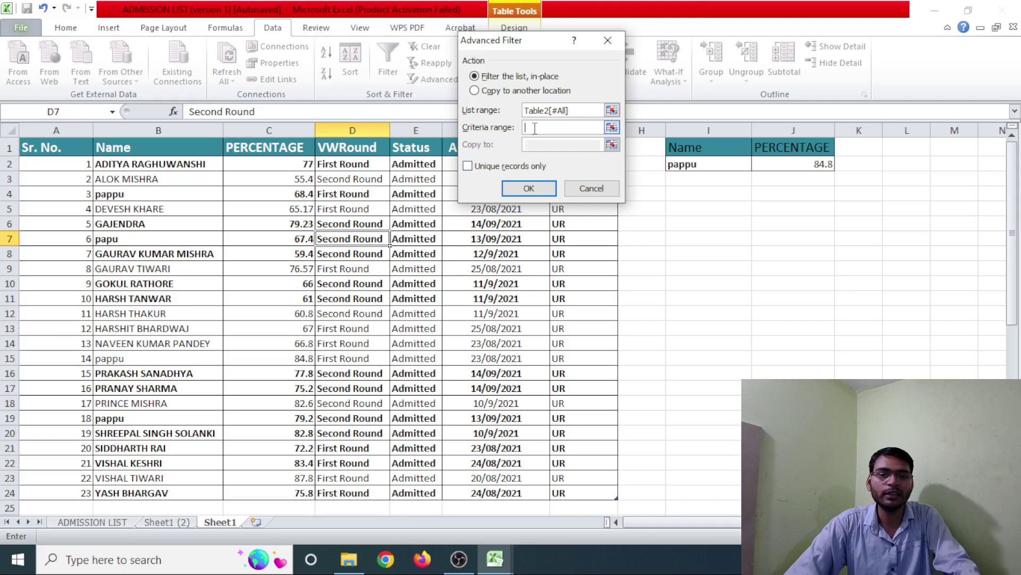
{"action": "mouse_move", "coordinate": [690, 137]}
{"action": "left_mouse_down"}
{"action": "mouse_move", "coordinate": [697, 163]}
{"action": "mouse_move", "coordinate": [769, 161]}
{"action": "left_mouse_up"}
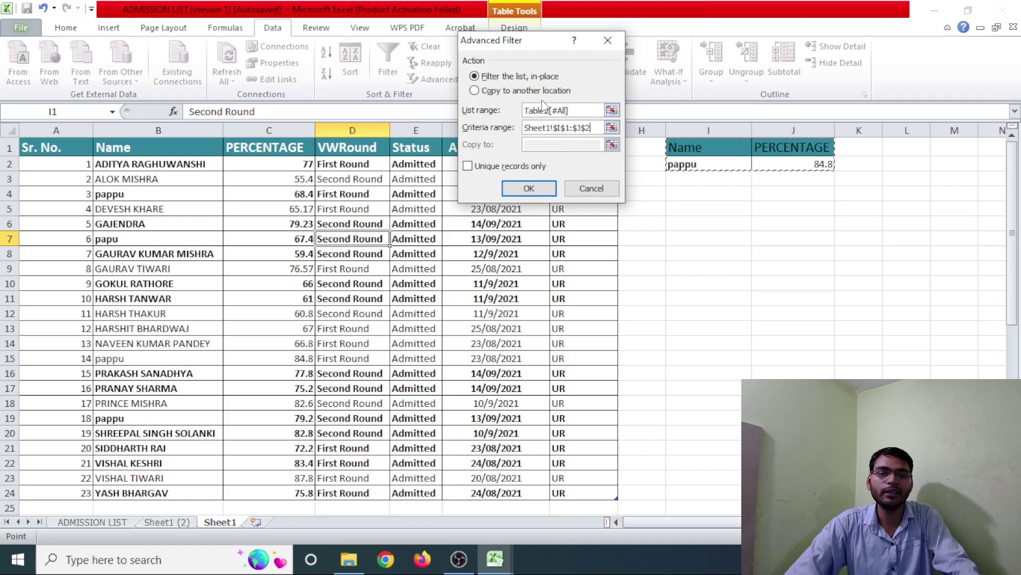
Copy the filtered row for the name and 84.8 criteria to cell H27
{"action": "left_click", "coordinate": [475, 91]}
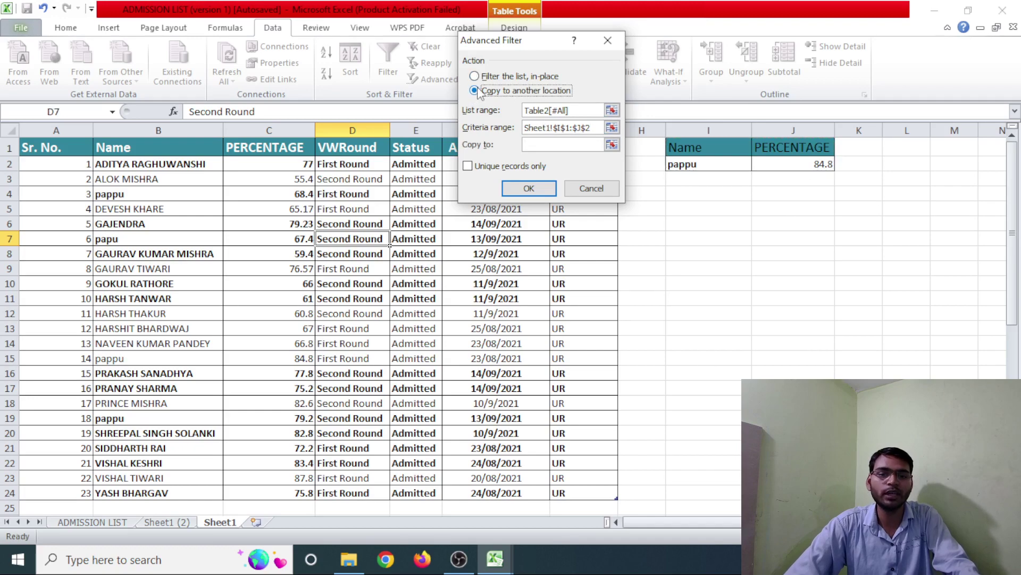
{"action": "left_click", "coordinate": [566, 145]}
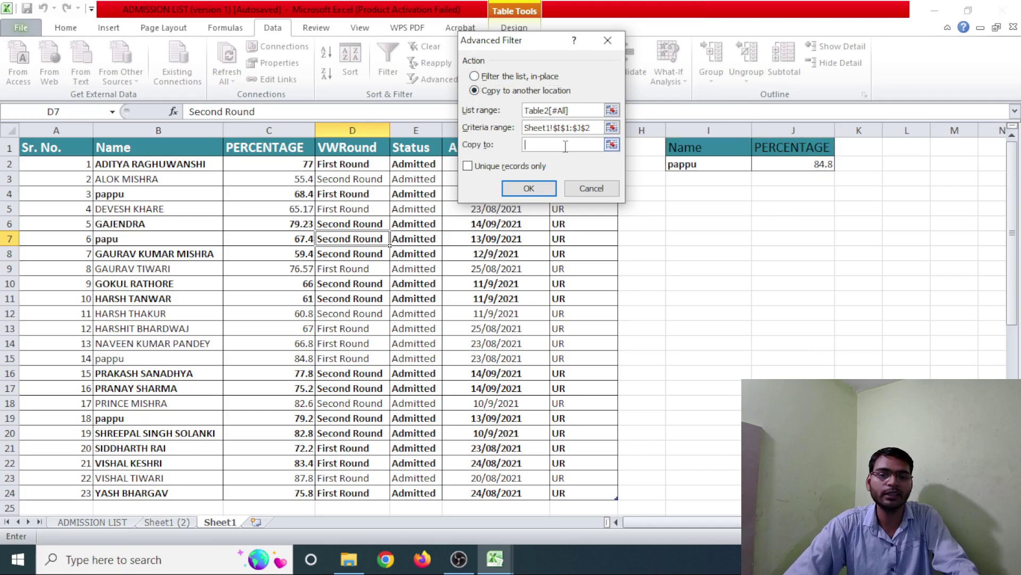
{"action": "scroll", "coordinate": [569, 240], "scroll_direction": "down", "scroll_amount": 2}
{"action": "scroll", "coordinate": [571, 272], "scroll_direction": "down", "scroll_amount": 1}
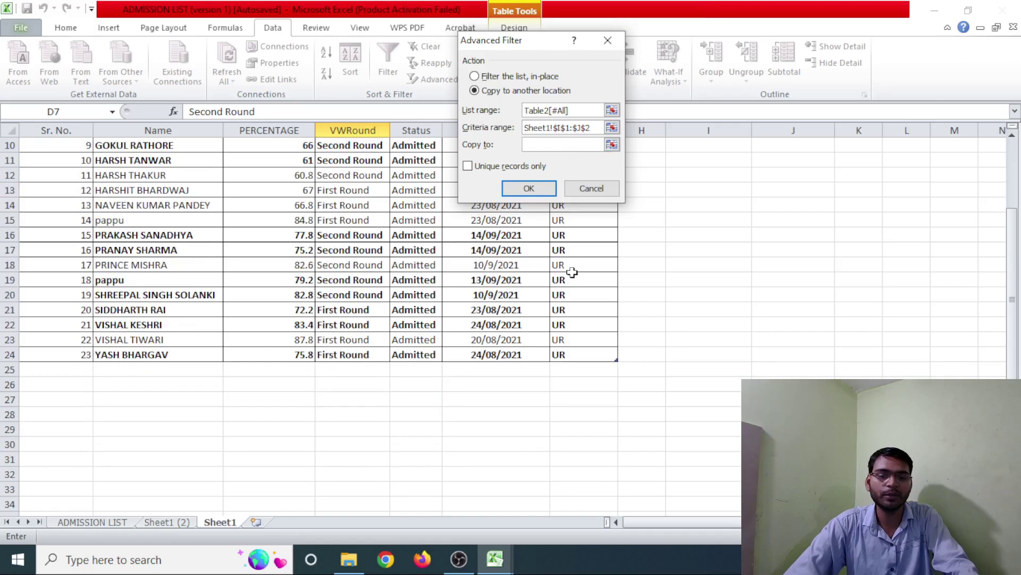
{"action": "left_click", "coordinate": [644, 394]}
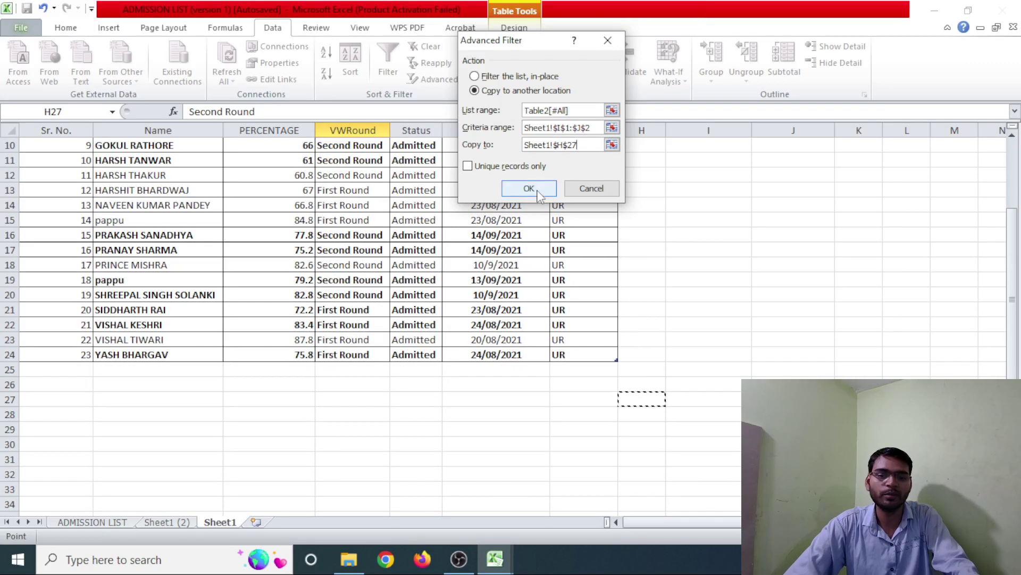
{"action": "left_click", "coordinate": [537, 189]}
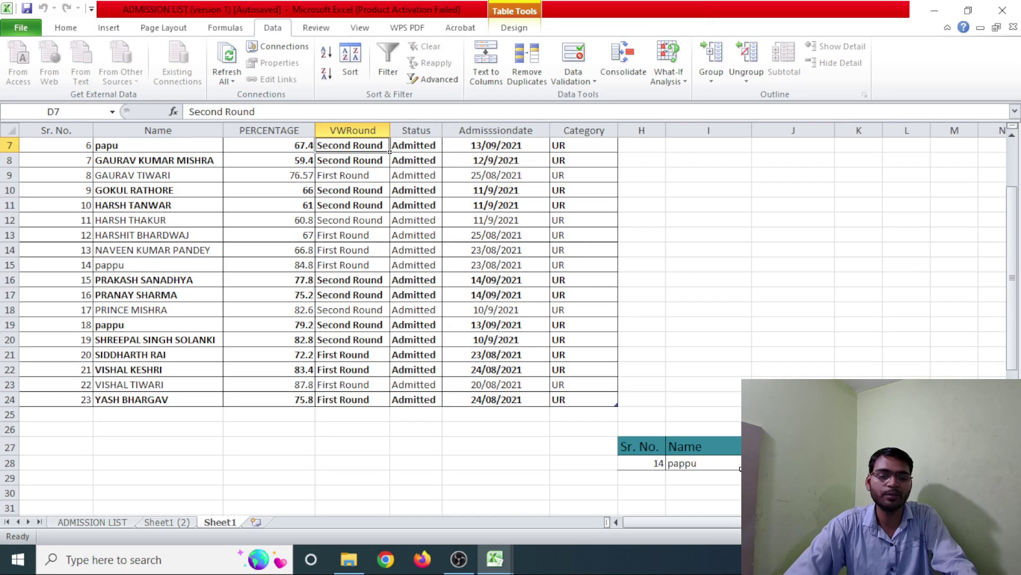
{"action": "scroll", "coordinate": [741, 468], "scroll_direction": "up", "scroll_amount": 2}
{"action": "scroll", "coordinate": [741, 469], "scroll_direction": "down", "scroll_amount": 2}
{"action": "scroll", "coordinate": [737, 463], "scroll_direction": "down", "scroll_amount": 1}
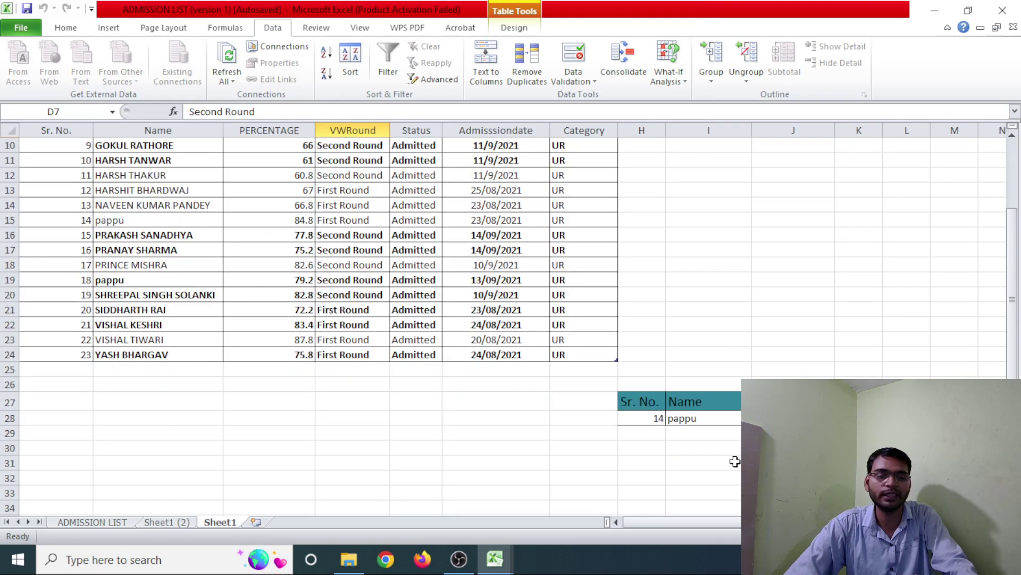
{"action": "scroll", "coordinate": [706, 437], "scroll_direction": "up", "scroll_amount": 3}
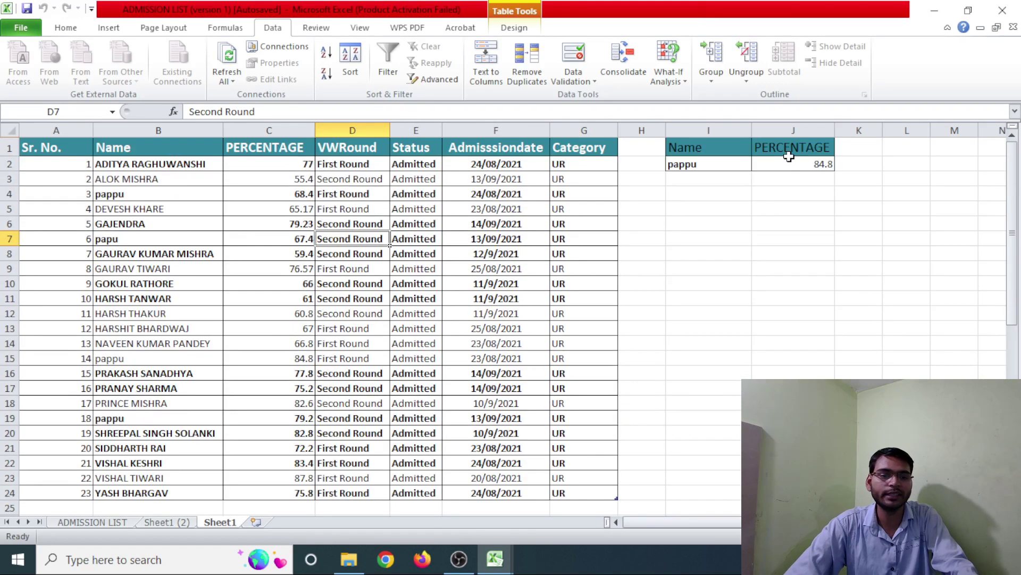
{"action": "scroll", "coordinate": [786, 175], "scroll_direction": "down", "scroll_amount": 4}
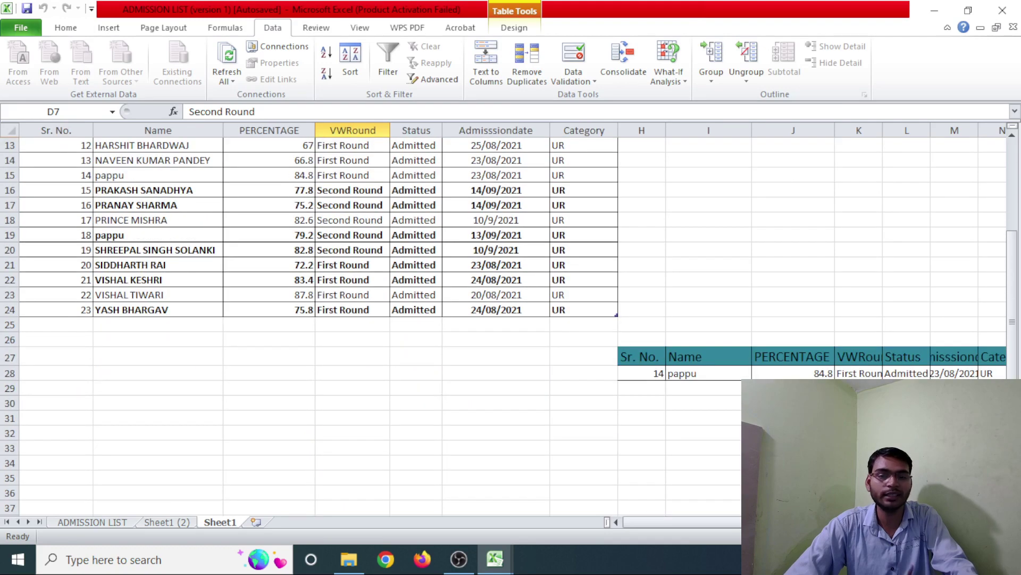
{"action": "left_click", "coordinate": [181, 523]}
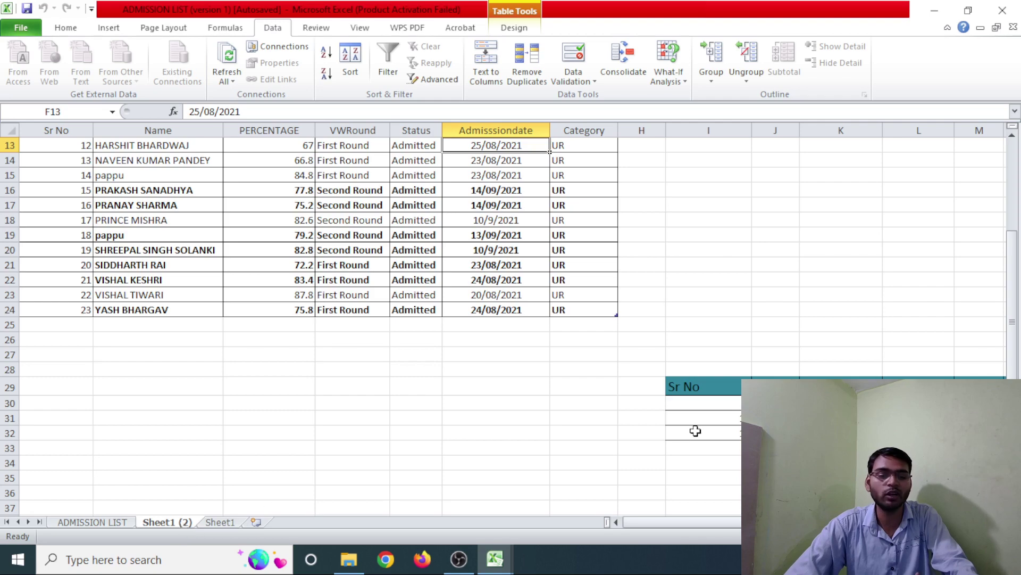
{"action": "scroll", "coordinate": [696, 431], "scroll_direction": "up", "scroll_amount": 2}
{"action": "scroll", "coordinate": [696, 430], "scroll_direction": "up", "scroll_amount": 2}
{"action": "scroll", "coordinate": [182, 254], "scroll_direction": "down", "scroll_amount": 3}
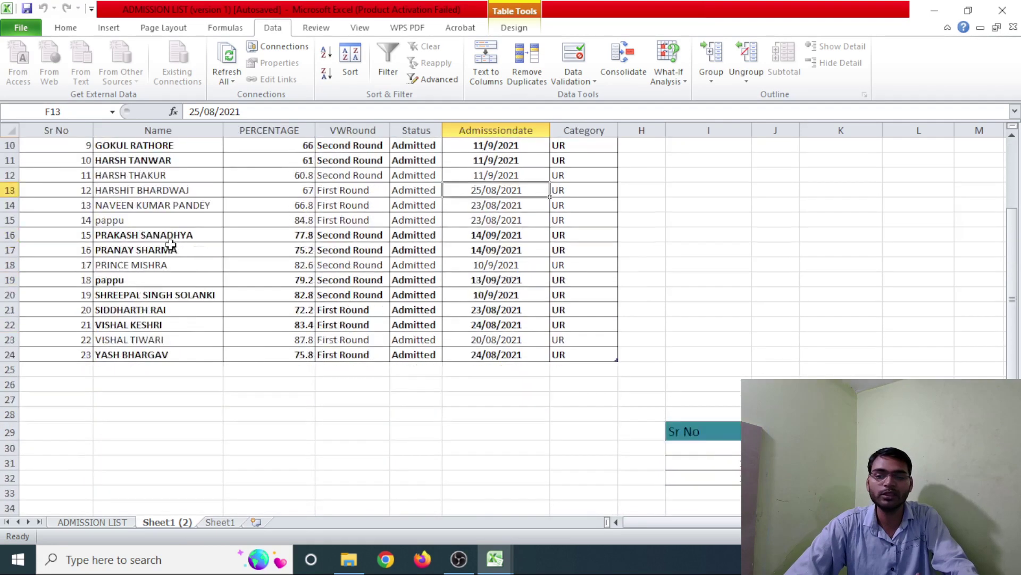
{"action": "scroll", "coordinate": [181, 254], "scroll_direction": "down", "scroll_amount": 1}
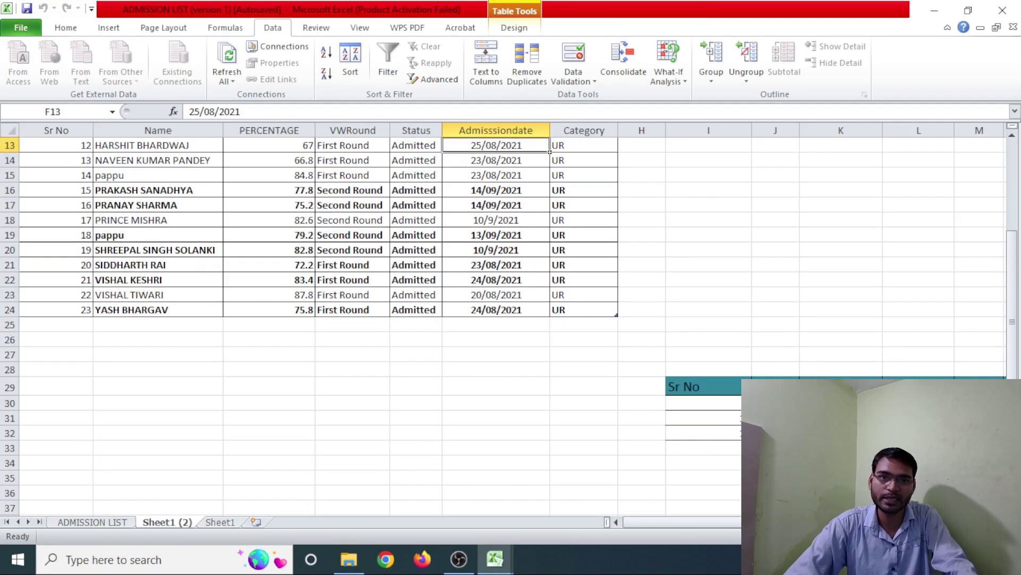
{"action": "left_click", "coordinate": [212, 525]}
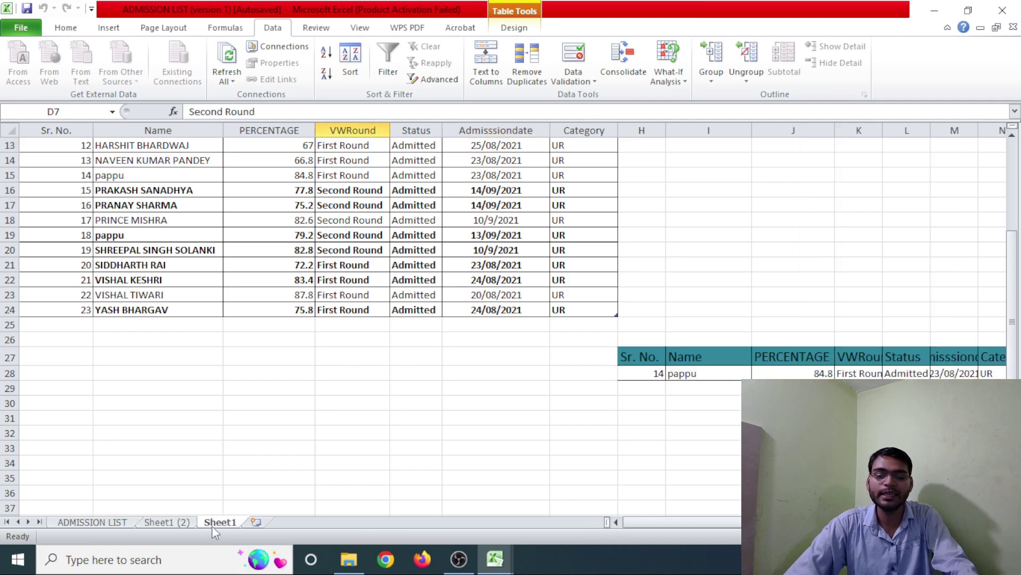
{"action": "scroll", "coordinate": [511, 436], "scroll_direction": "up", "scroll_amount": 4}
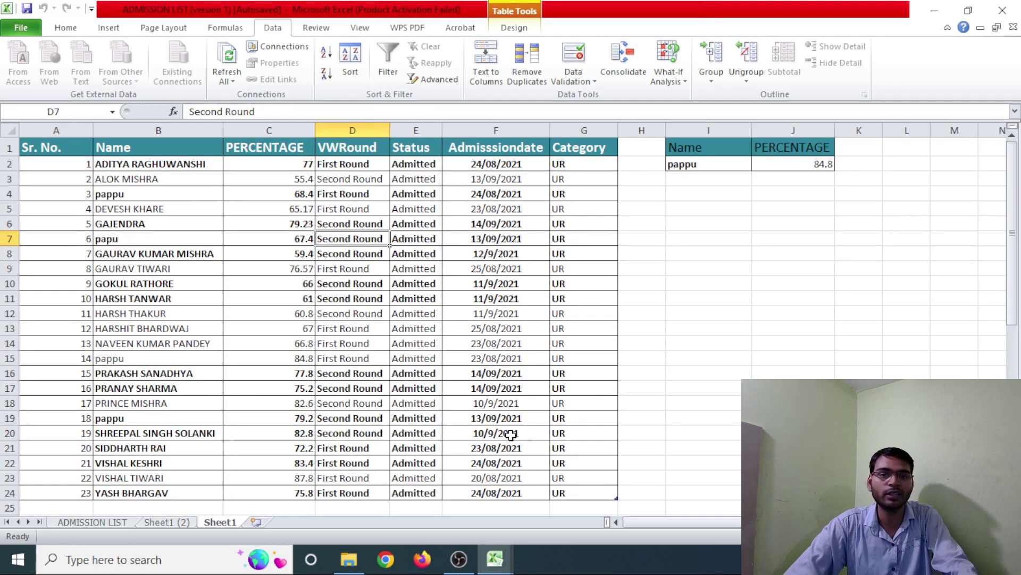
{"action": "left_click", "coordinate": [725, 150]}
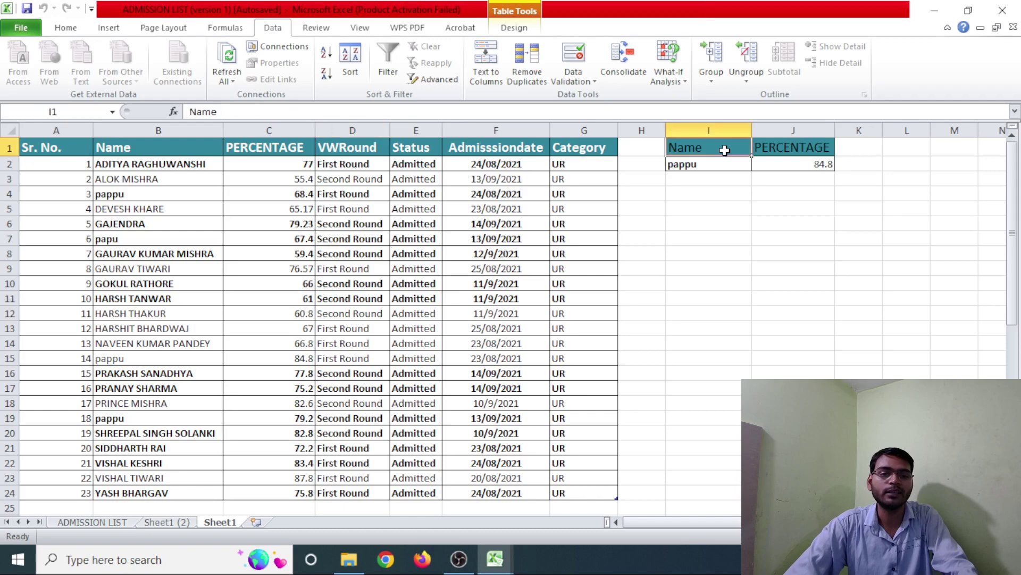
{"action": "left_click", "coordinate": [723, 162]}
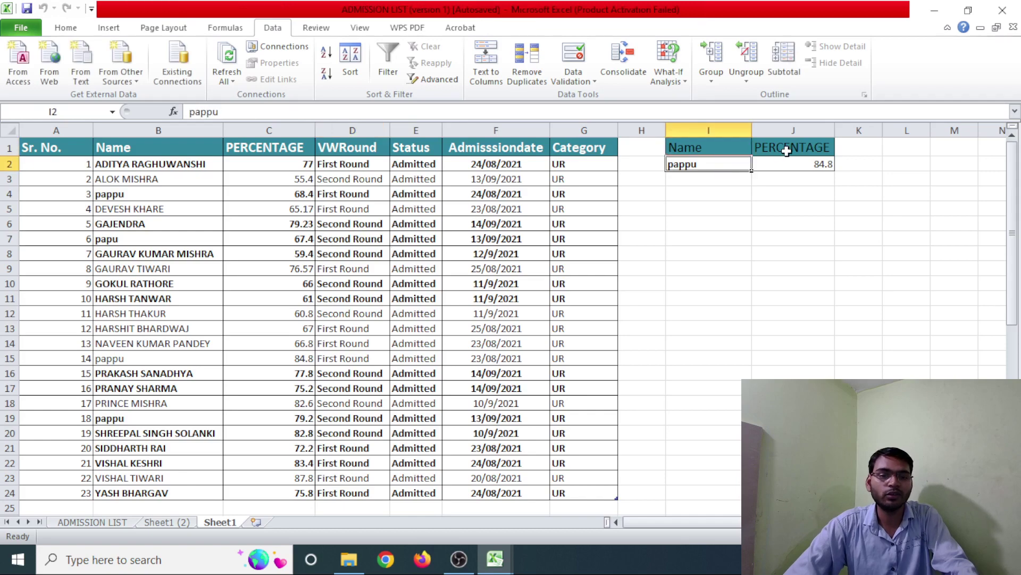
{"action": "left_click", "coordinate": [787, 152]}
{"action": "left_click", "coordinate": [710, 148]}
{"action": "left_click", "coordinate": [761, 149]}
{"action": "left_click", "coordinate": [734, 148]}
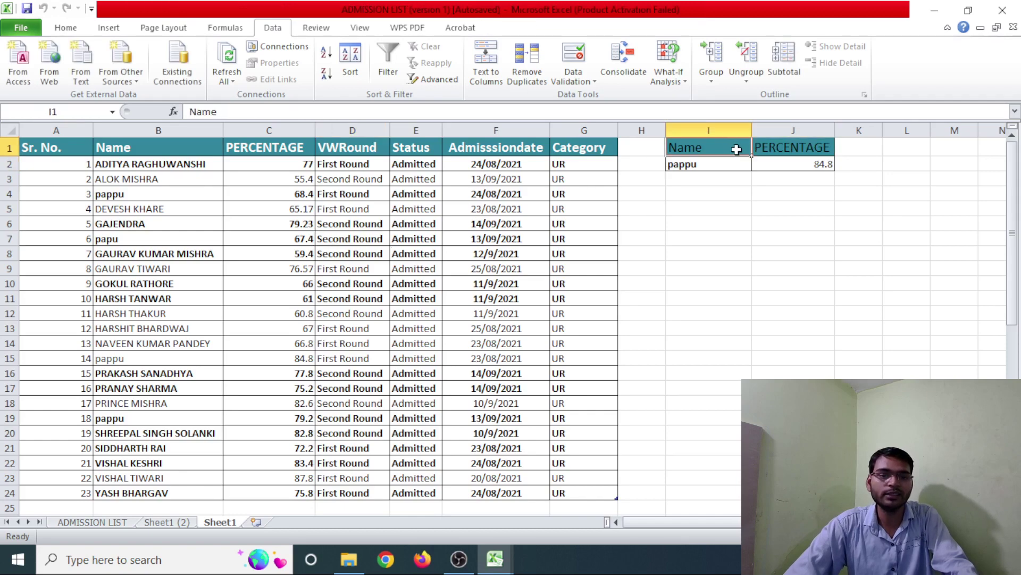
{"action": "left_click", "coordinate": [766, 149]}
{"action": "scroll", "coordinate": [772, 149], "scroll_direction": "down", "scroll_amount": 3}
{"action": "scroll", "coordinate": [771, 148], "scroll_direction": "down", "scroll_amount": 1}
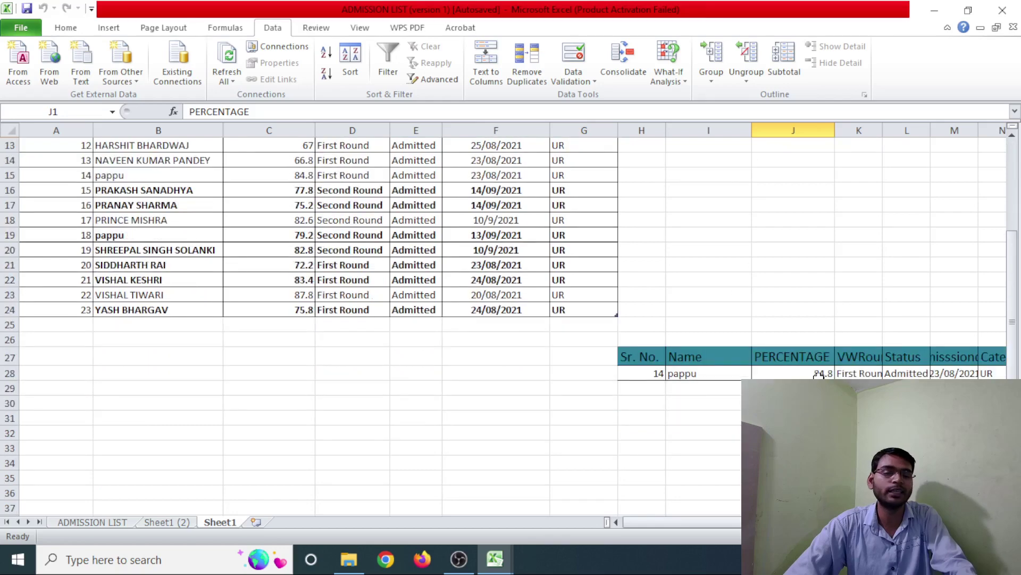
{"action": "scroll", "coordinate": [660, 370], "scroll_direction": "up", "scroll_amount": 1}
{"action": "scroll", "coordinate": [646, 365], "scroll_direction": "up", "scroll_amount": 3}
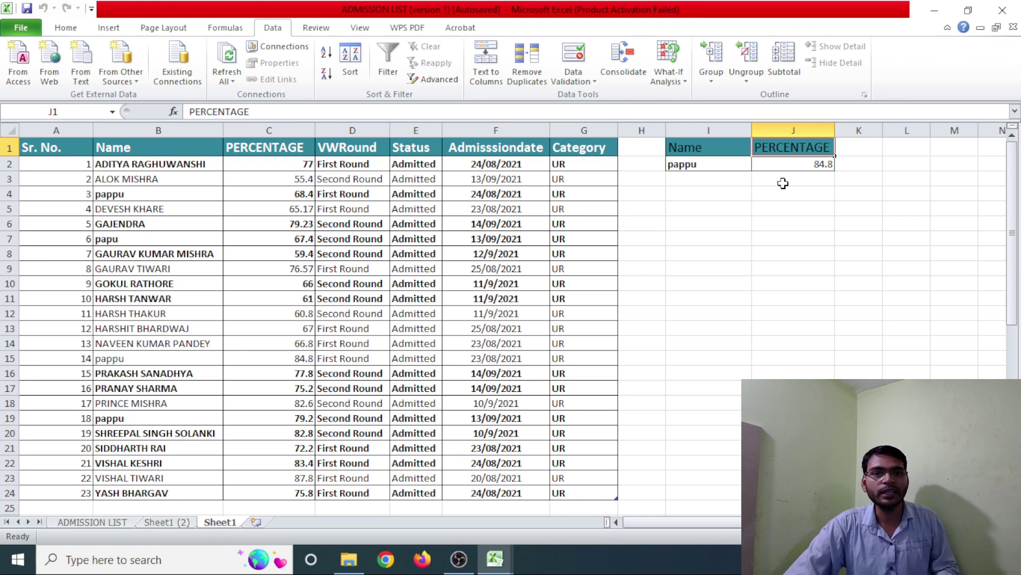
Select and review the admission table, then close the ADMISSION LIST workbook window
{"action": "left_click", "coordinate": [134, 159]}
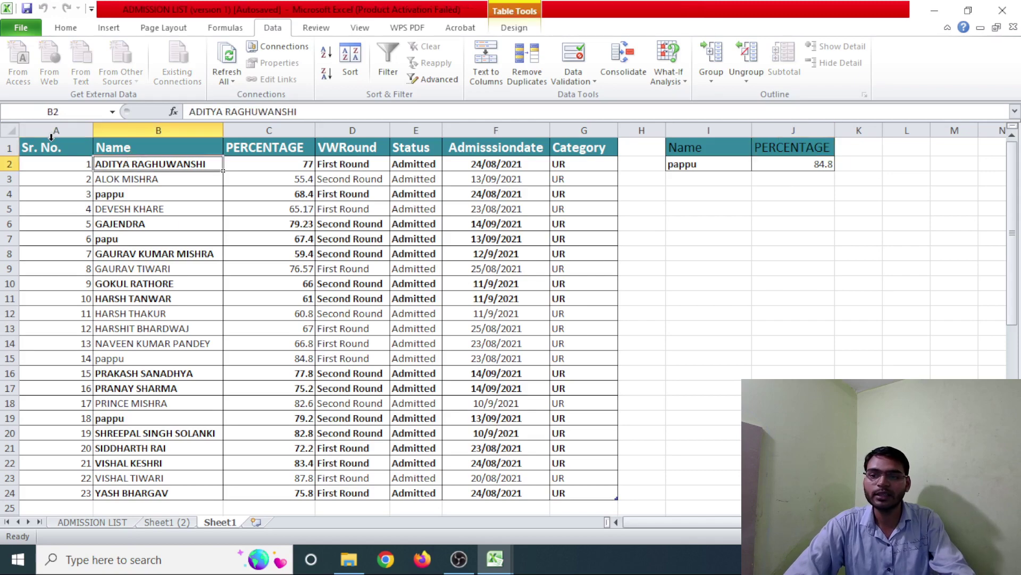
{"action": "mouse_move", "coordinate": [48, 148]}
{"action": "left_mouse_down"}
{"action": "mouse_move", "coordinate": [535, 457]}
{"action": "mouse_move", "coordinate": [578, 506]}
{"action": "left_mouse_up"}
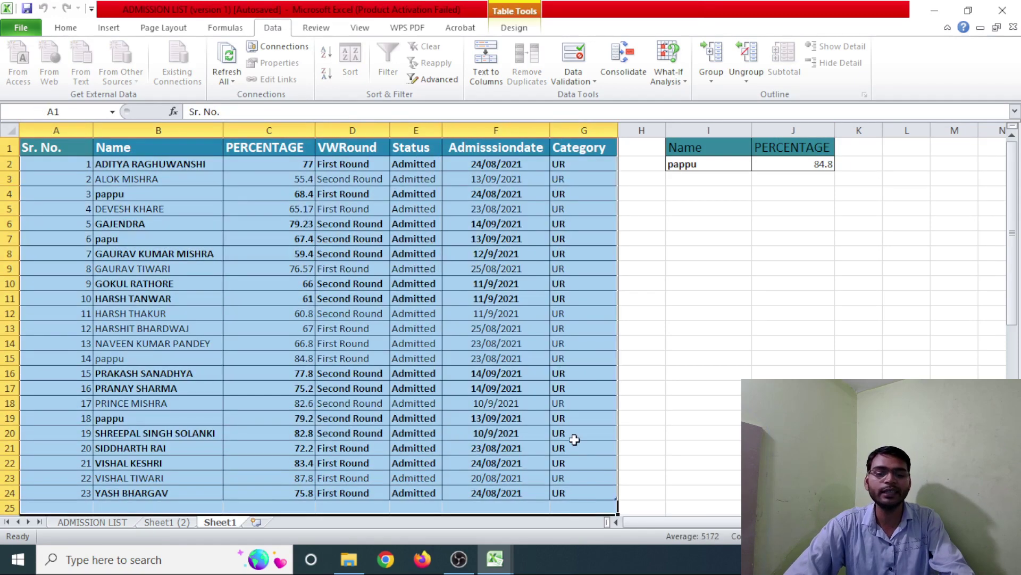
{"action": "left_click", "coordinate": [535, 346]}
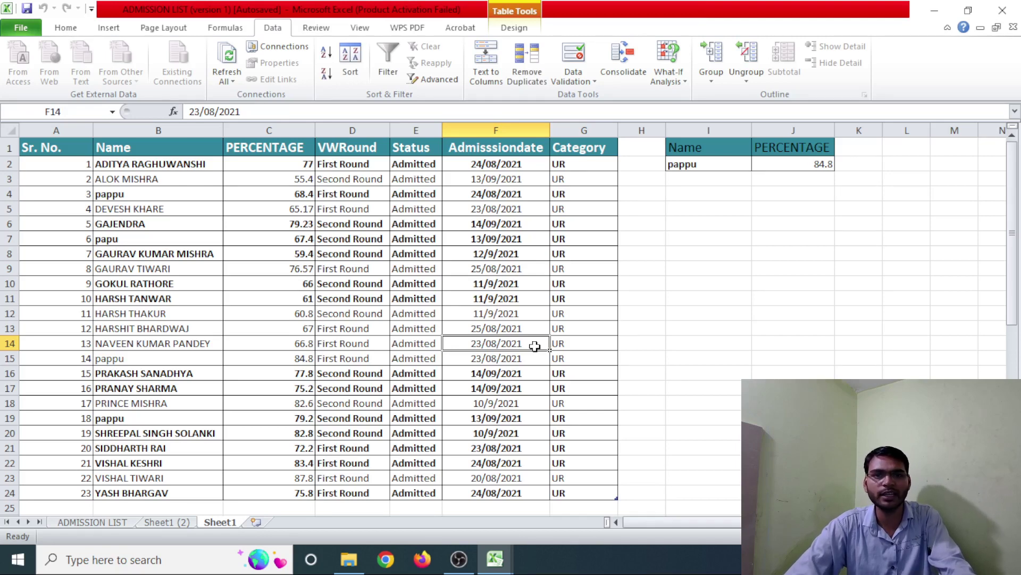
{"action": "scroll", "coordinate": [534, 346], "scroll_direction": "down", "scroll_amount": 3}
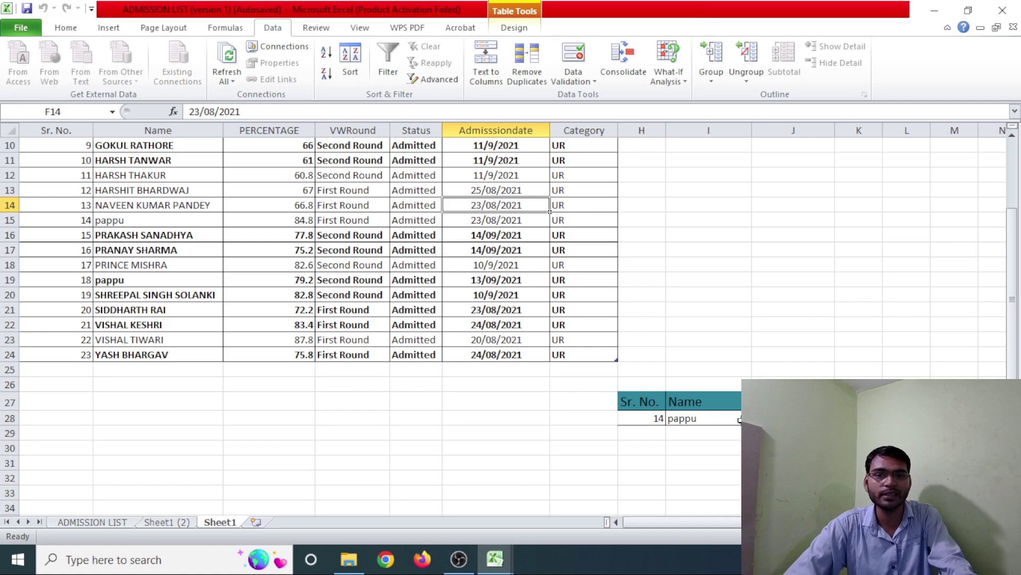
{"action": "scroll", "coordinate": [740, 420], "scroll_direction": "up", "scroll_amount": 2}
{"action": "scroll", "coordinate": [739, 421], "scroll_direction": "up", "scroll_amount": 1}
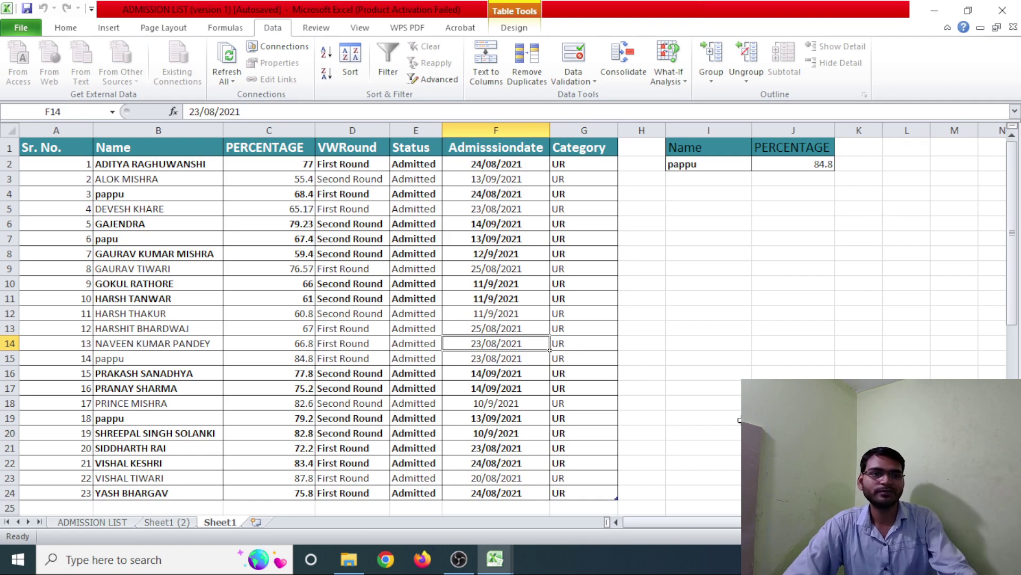
{"action": "left_click", "coordinate": [1003, 11]}
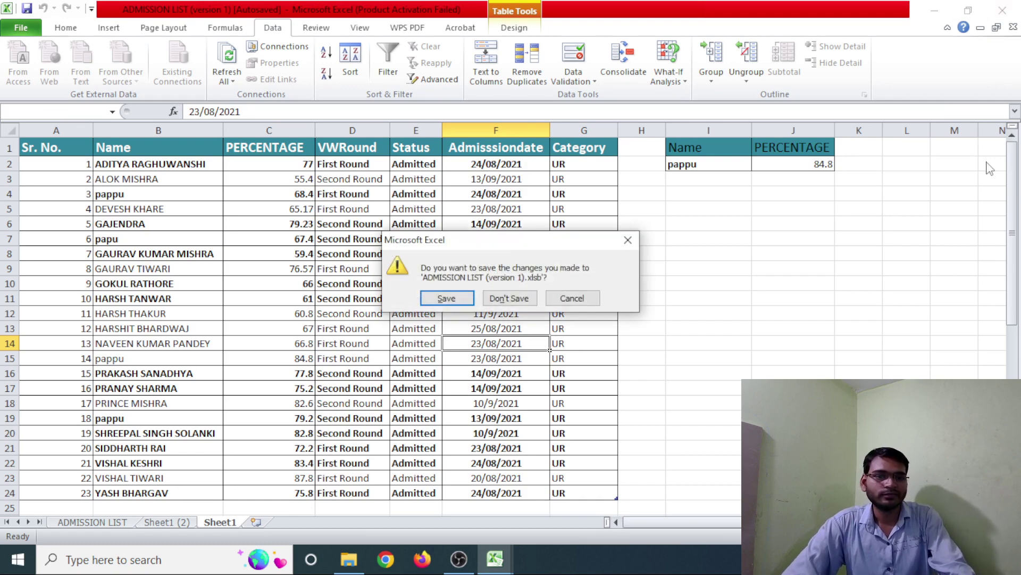